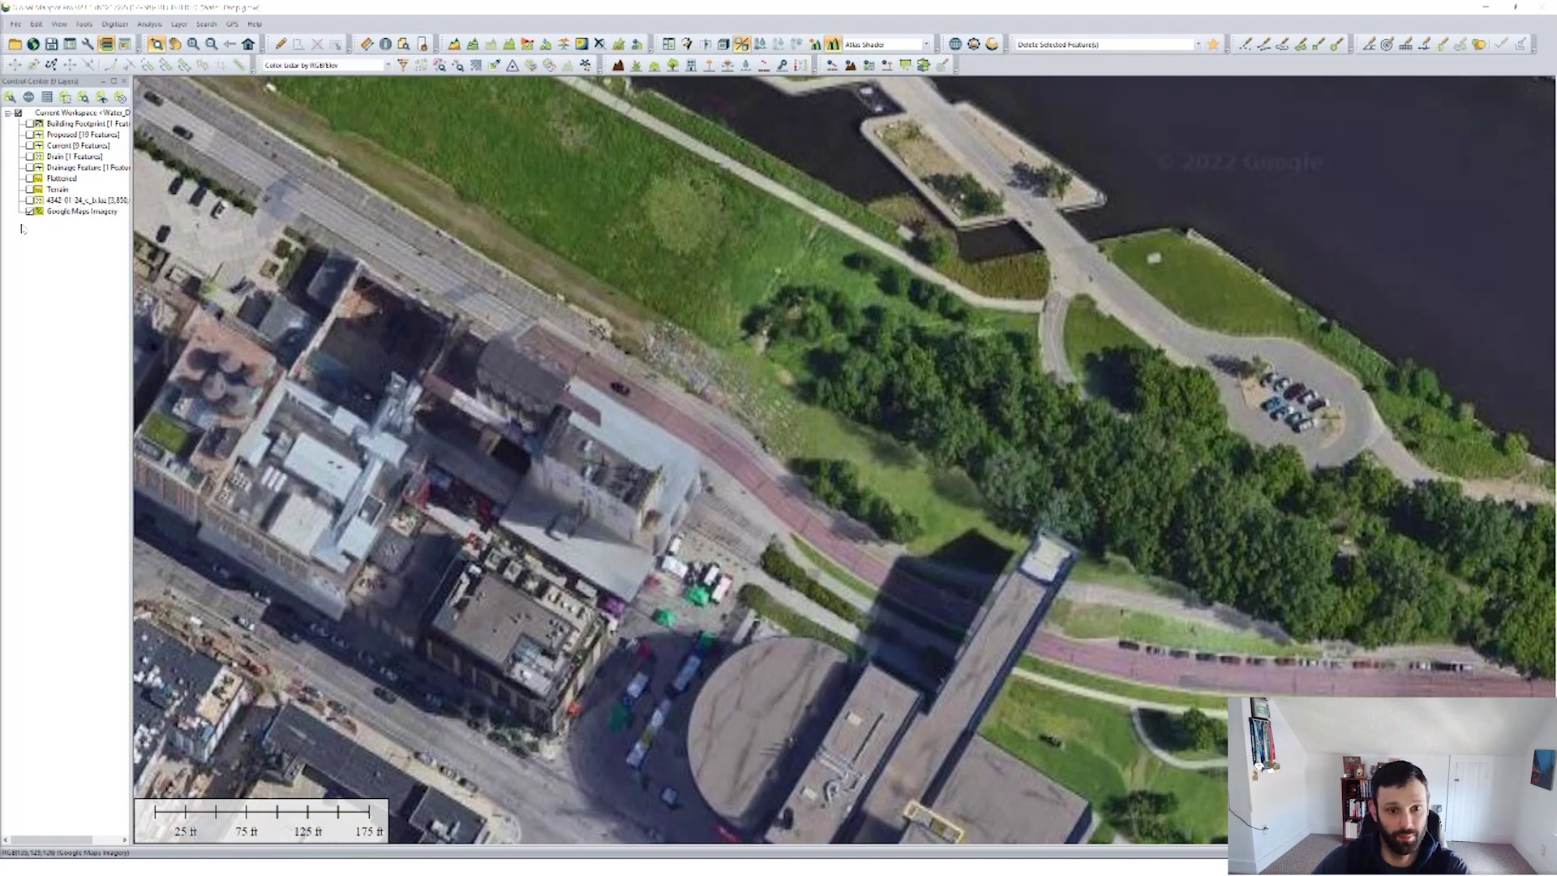
# Step: Show the lidar .laz point cloud and start a Path Profile line beside the building
pyautogui.click(30, 199)
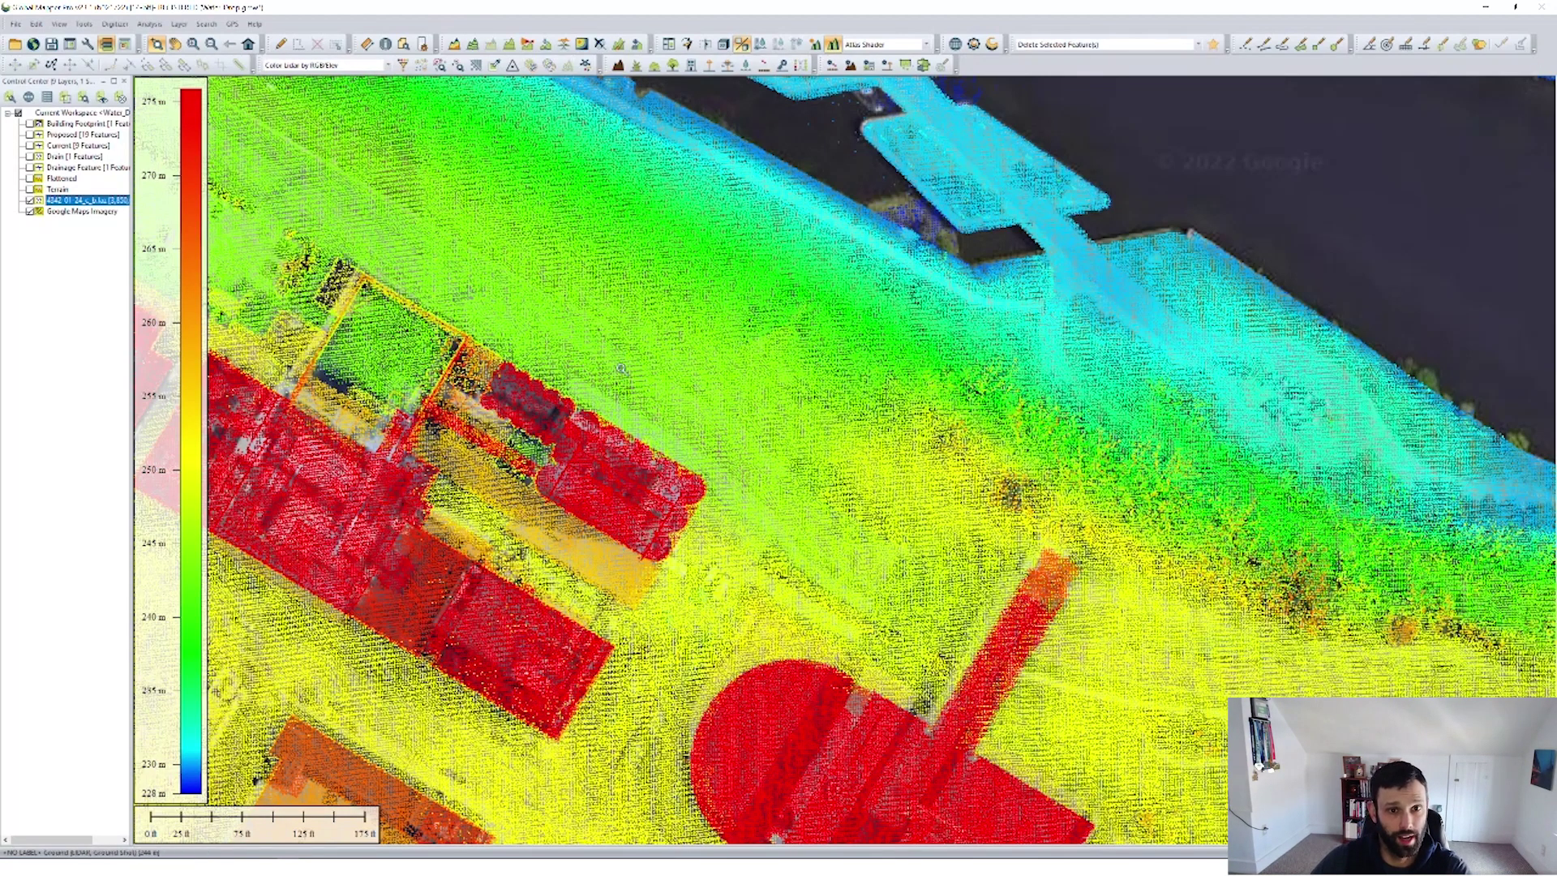
pyautogui.click(509, 44)
pyautogui.click(616, 365)
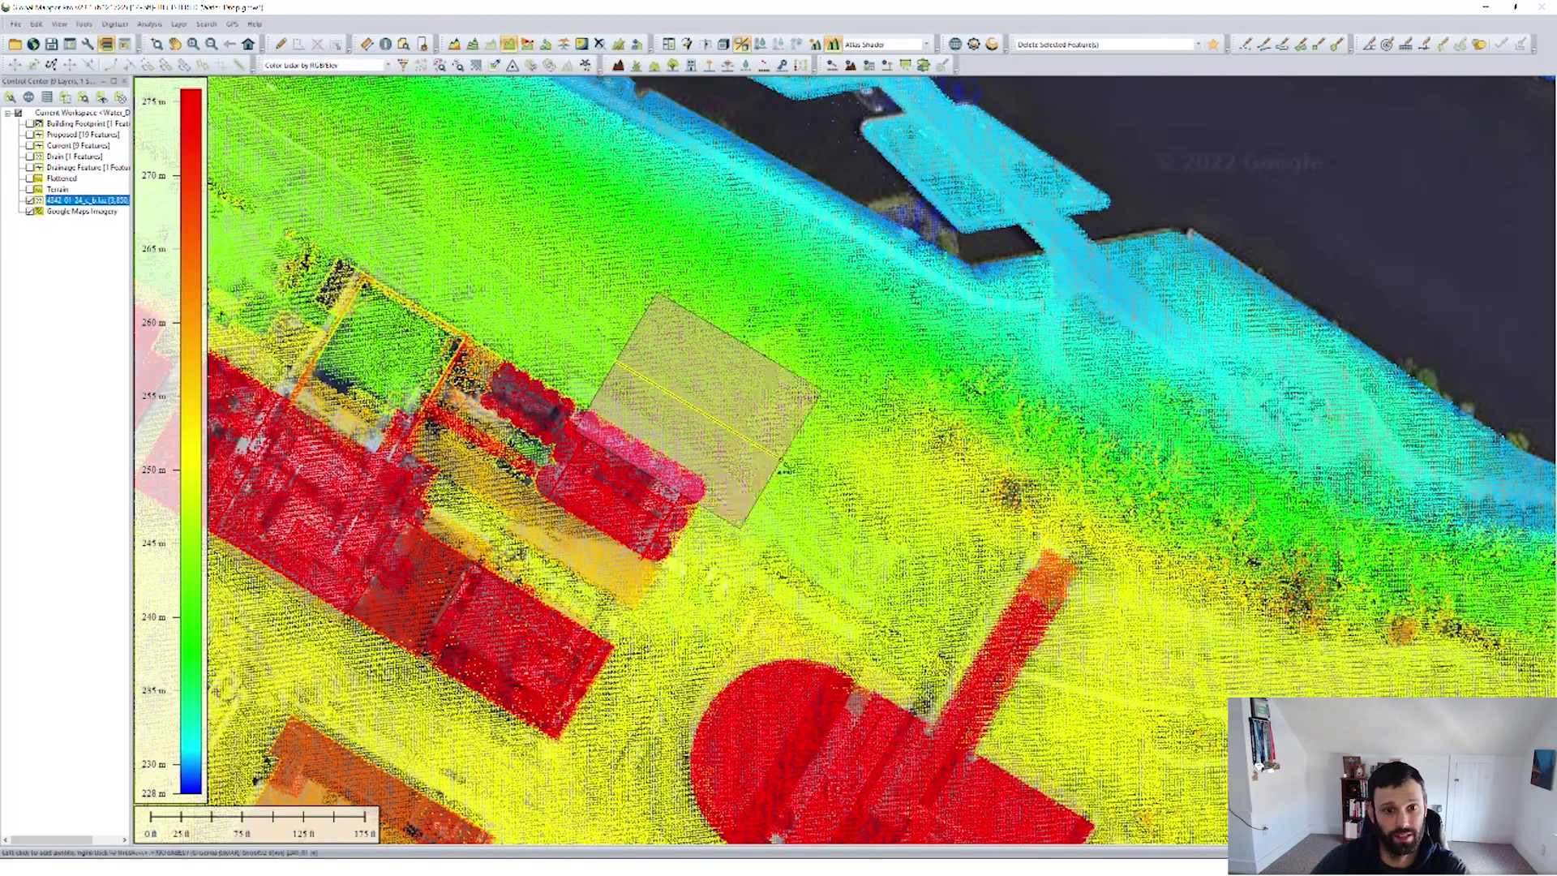
# Step: Dock the finished path profile below the map and set Distance from Path to Show to 1
pyautogui.rightClick(900, 567)
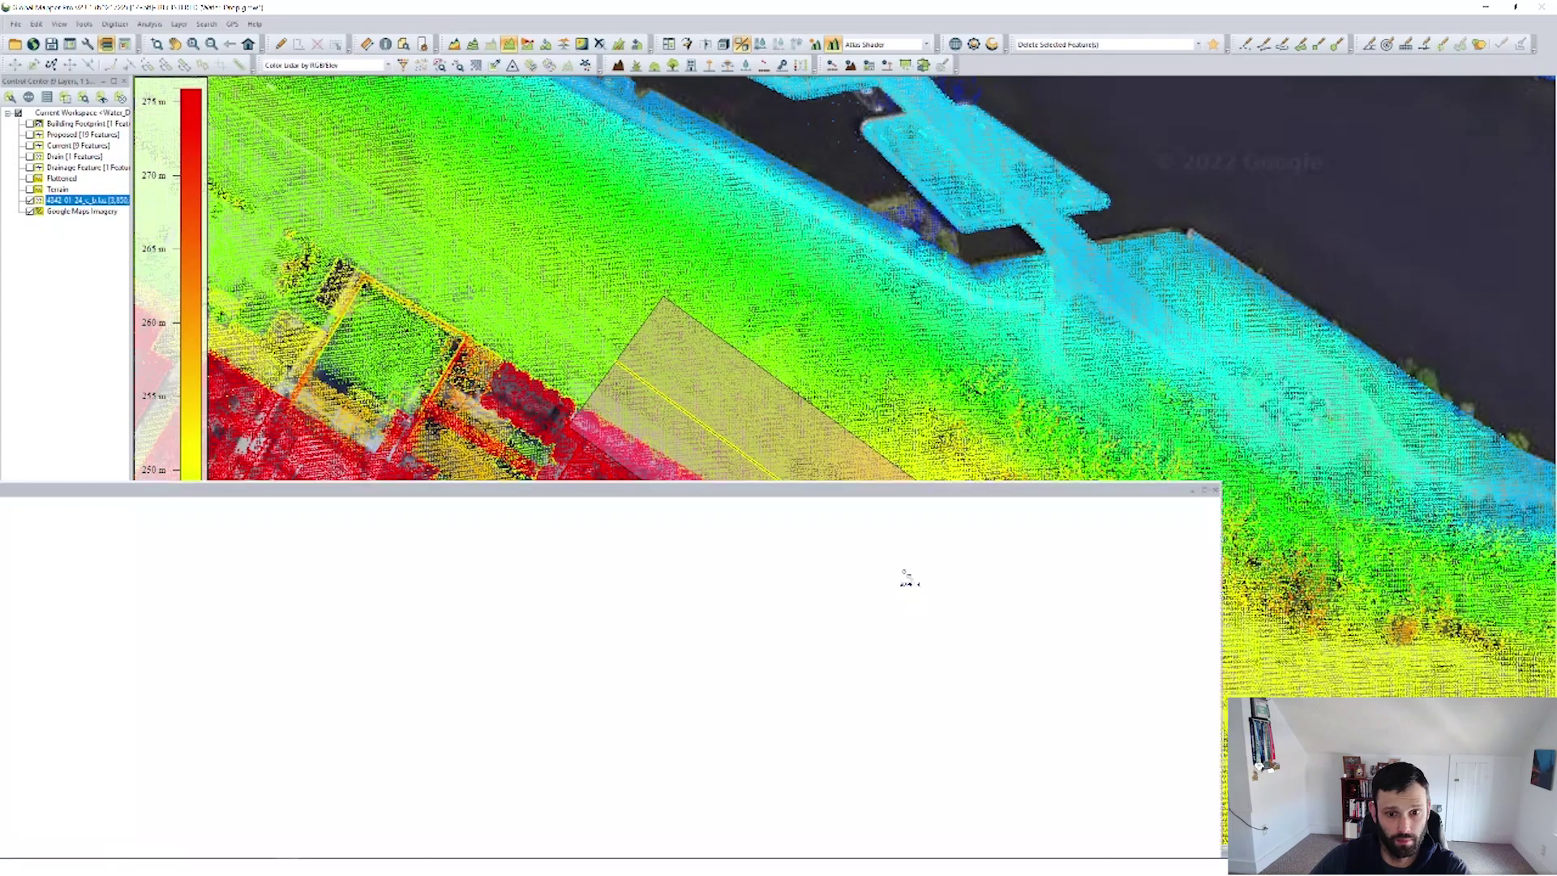
pyautogui.moveTo(540, 493); pyautogui.dragTo(835, 493)
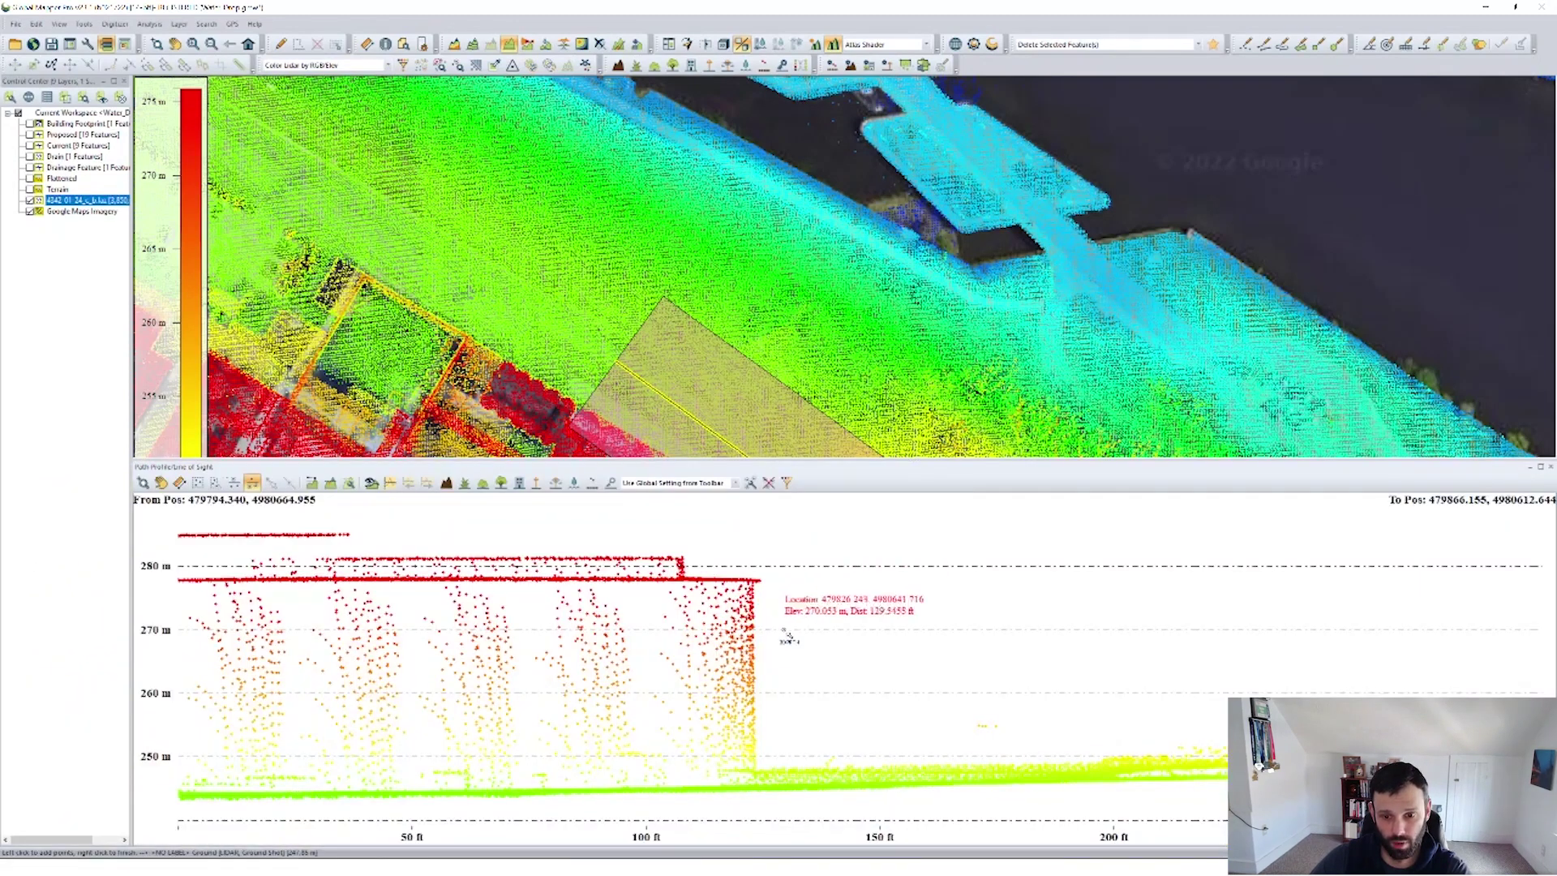
pyautogui.rightClick(788, 533)
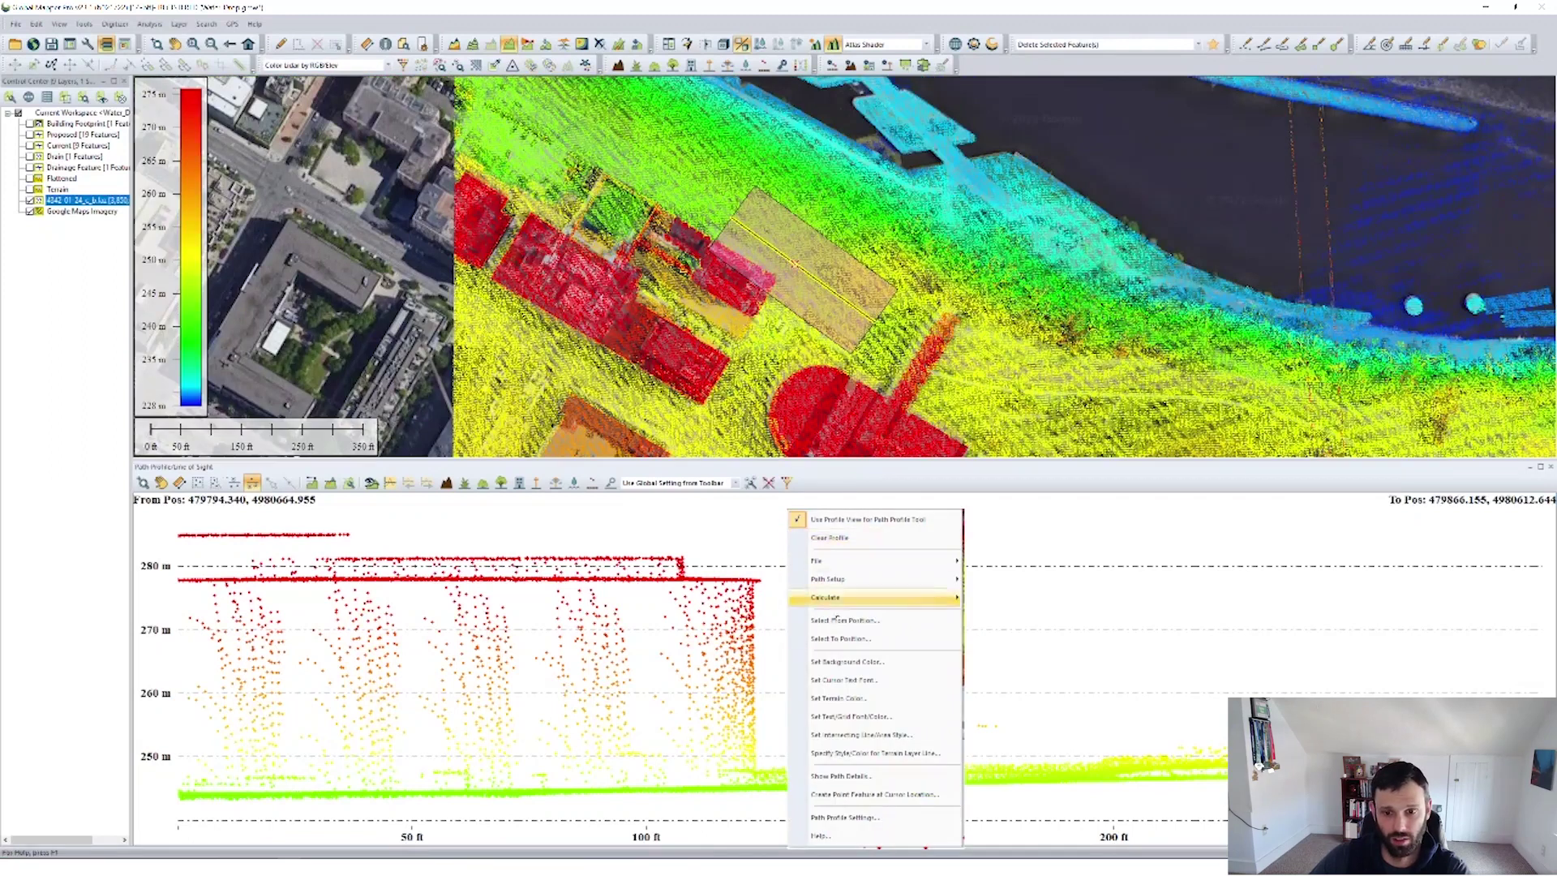
pyautogui.click(875, 819)
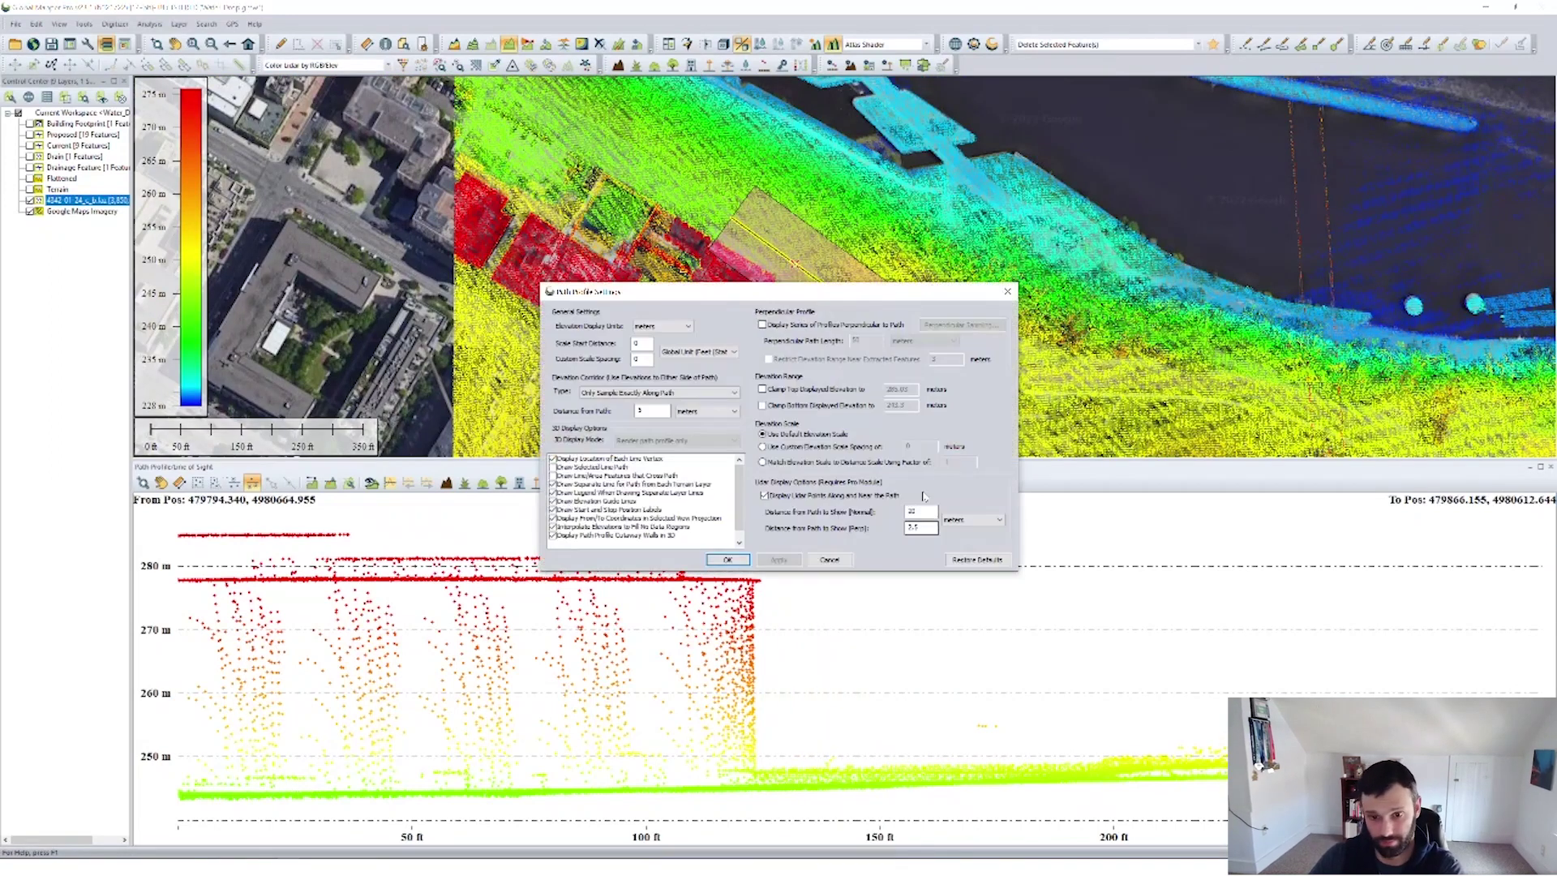
pyautogui.click(930, 515)
pyautogui.press('BackSpace')
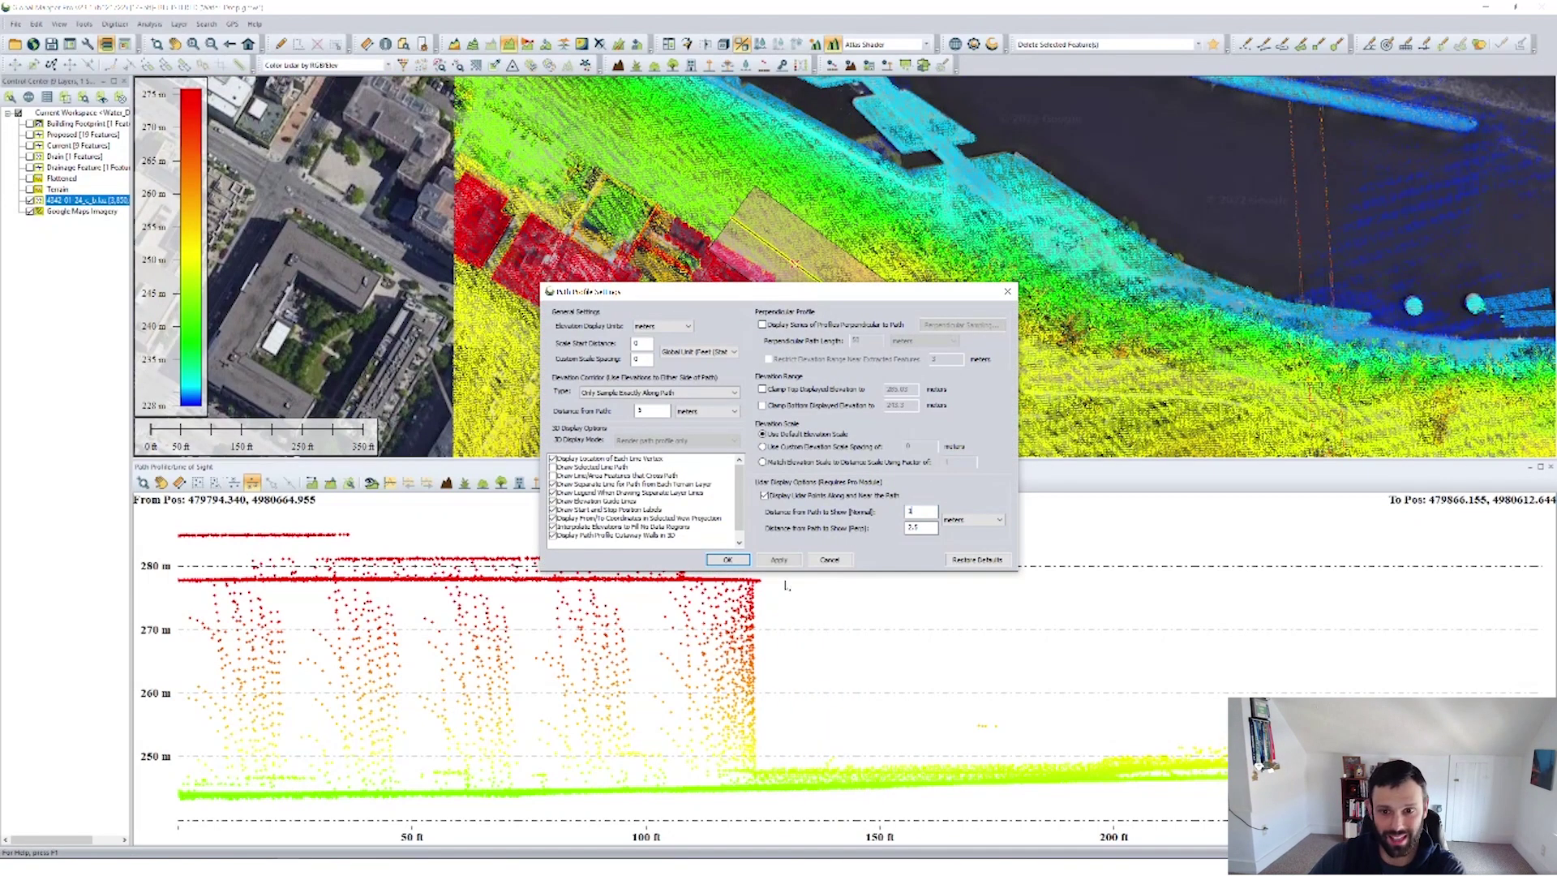
pyautogui.click(778, 559)
pyautogui.click(727, 559)
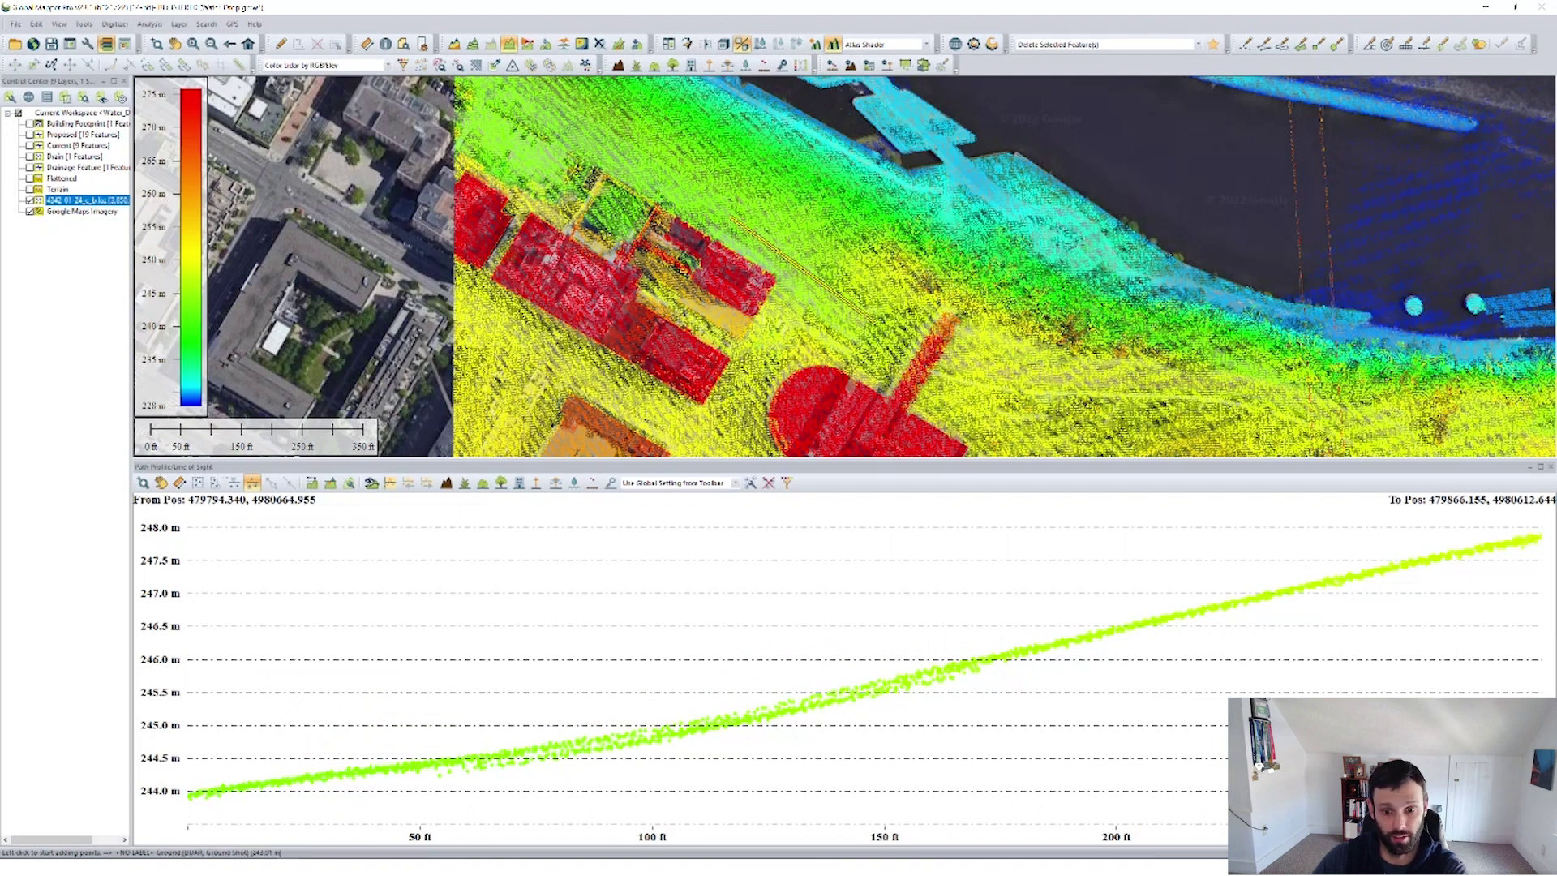
# Step: Profile a new line across the slope, then close the Path Profile panel
pyautogui.moveTo(622, 158); pyautogui.dragTo(829, 269)
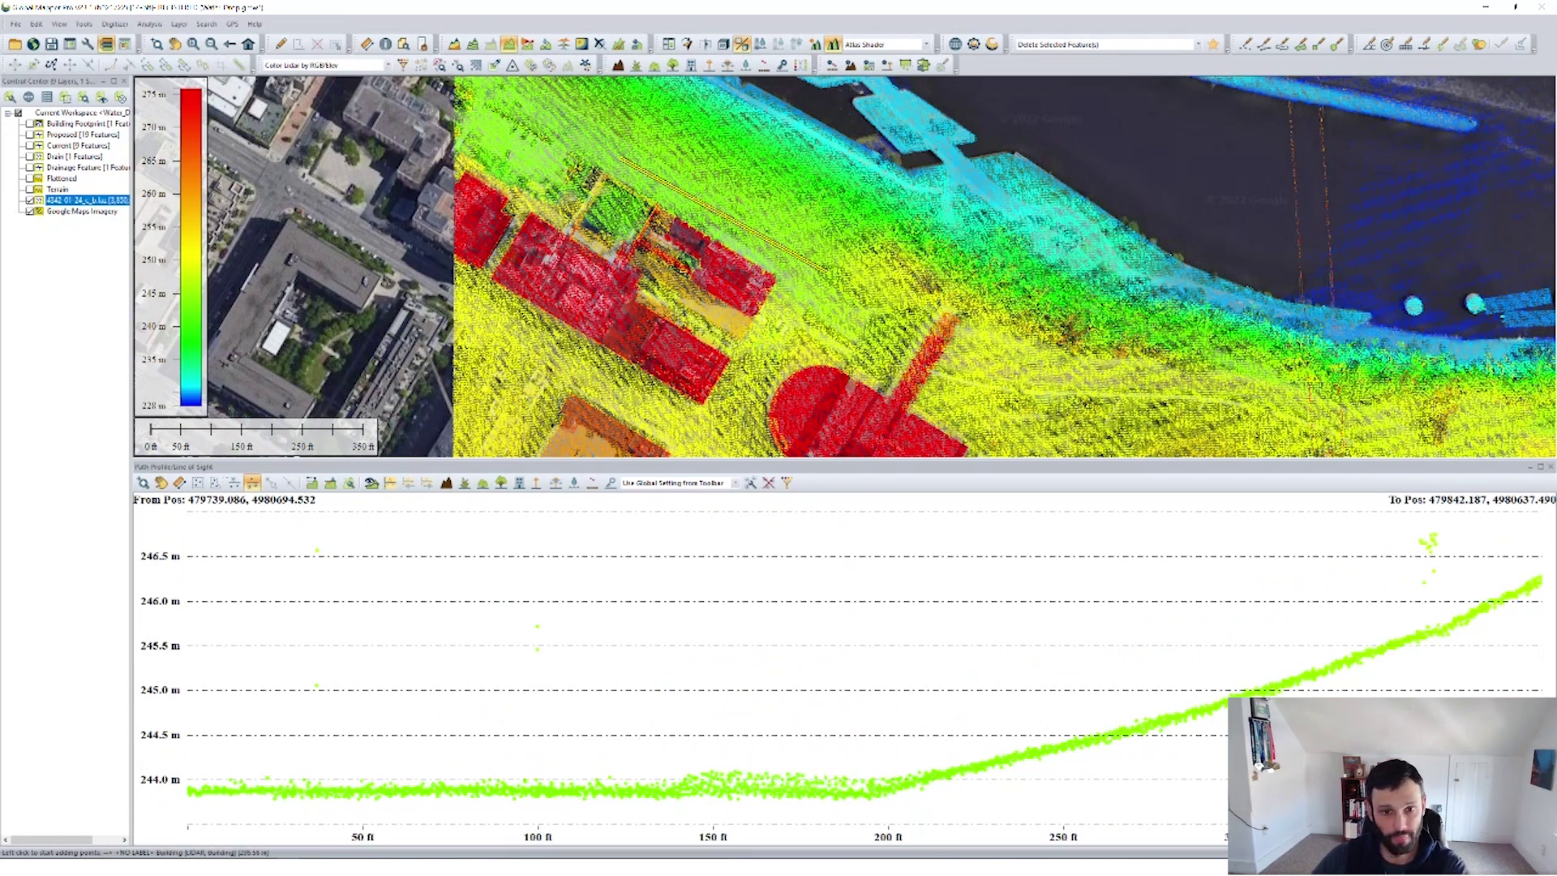
pyautogui.click(1550, 468)
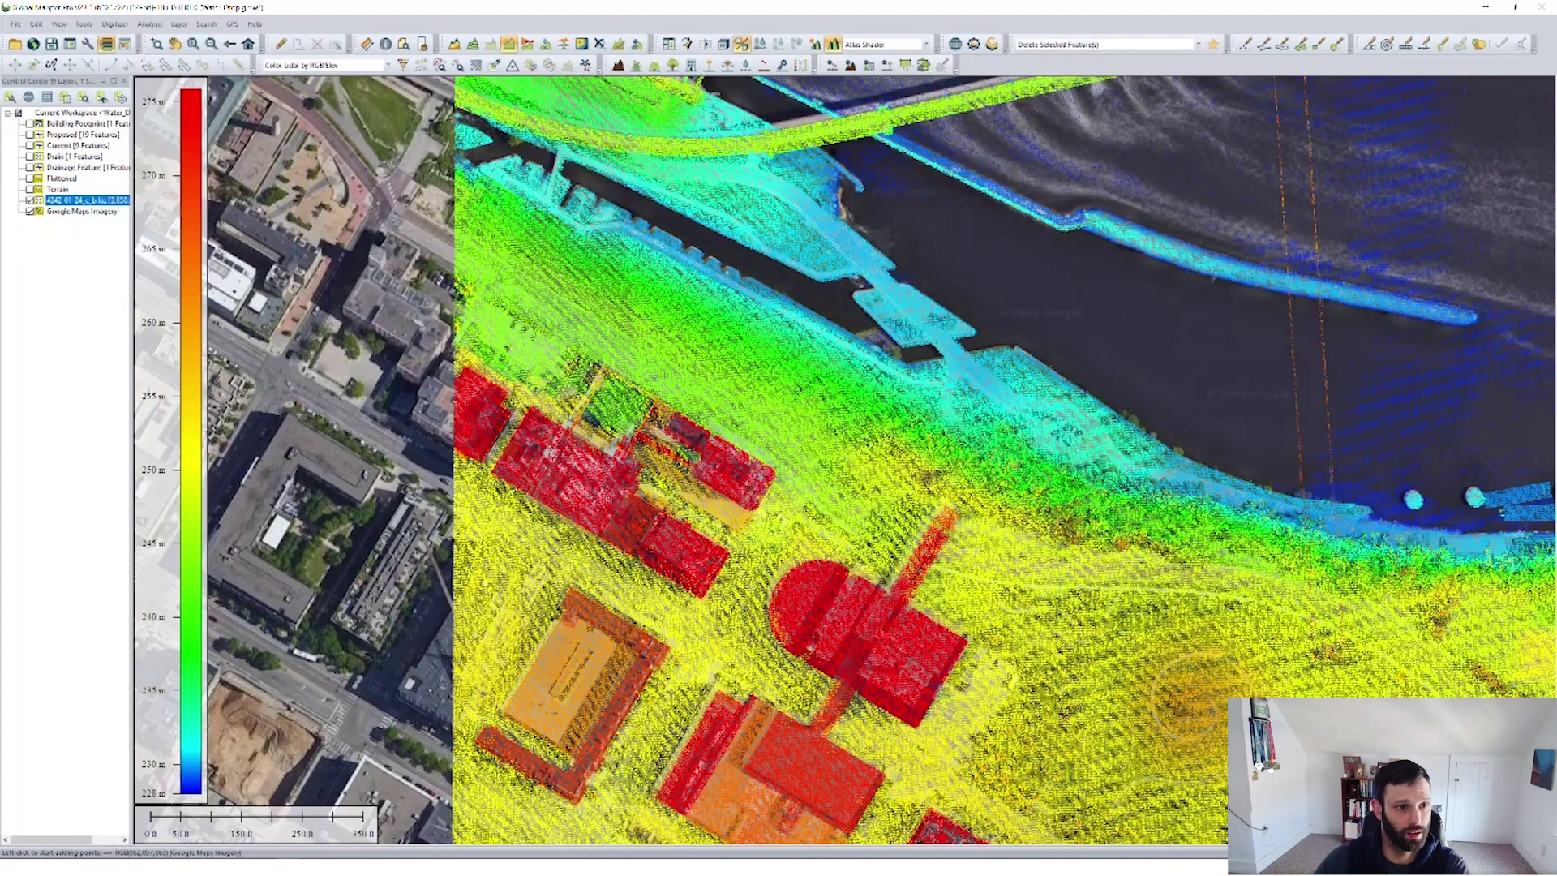
# Step: Show Building Footprint, zoom to the riverside building, hide the lidar layer, and show Drain
pyautogui.click(30, 123)
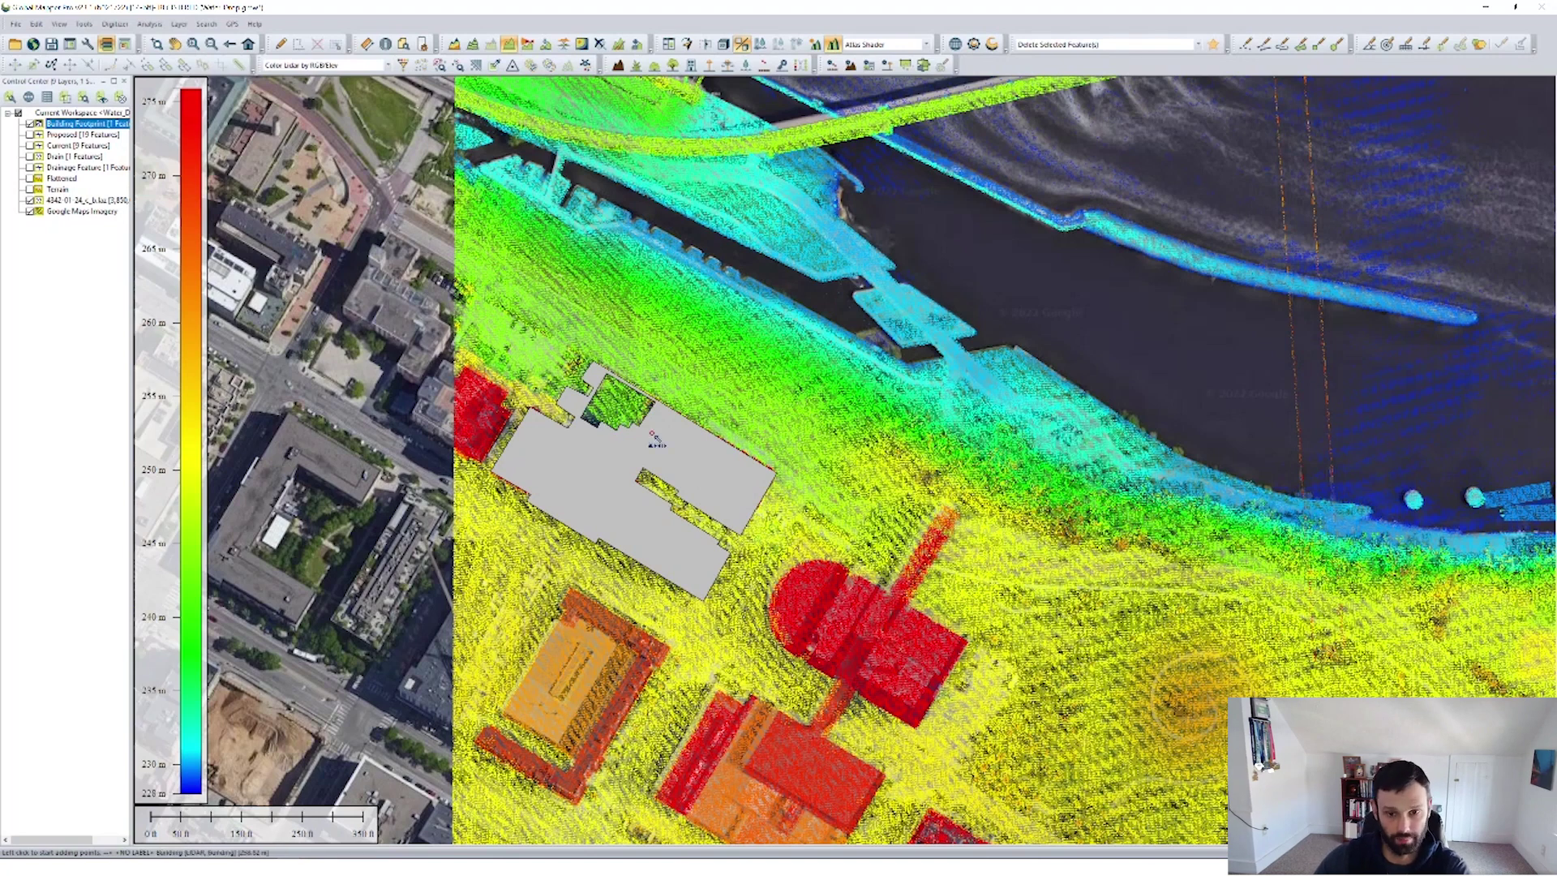
pyautogui.scroll(1, 657, 426)
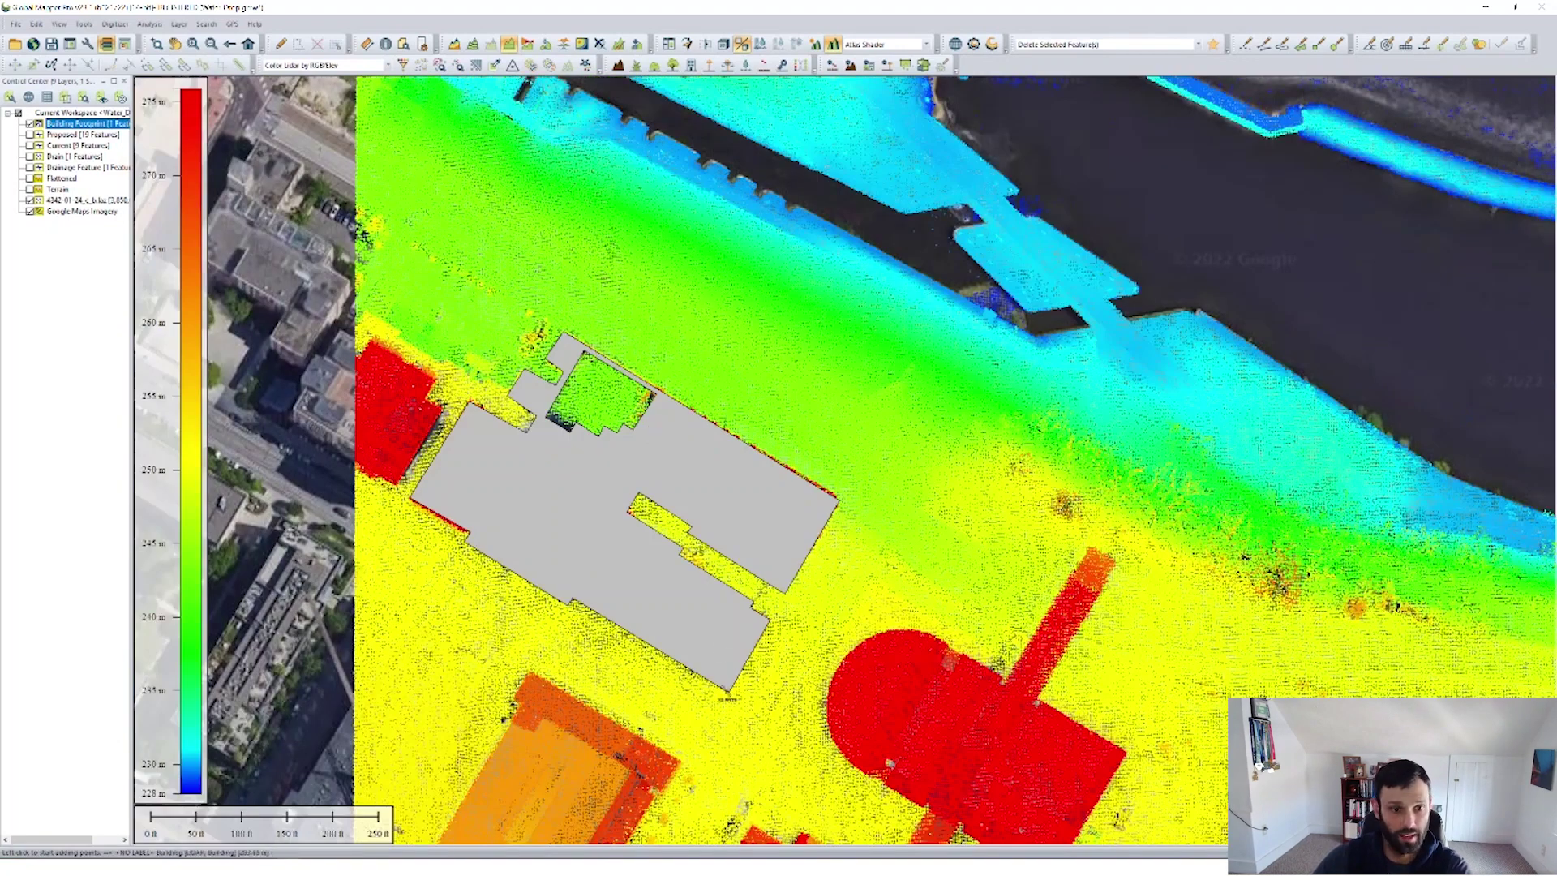
pyautogui.moveTo(720, 651); pyautogui.dragTo(519, 496)
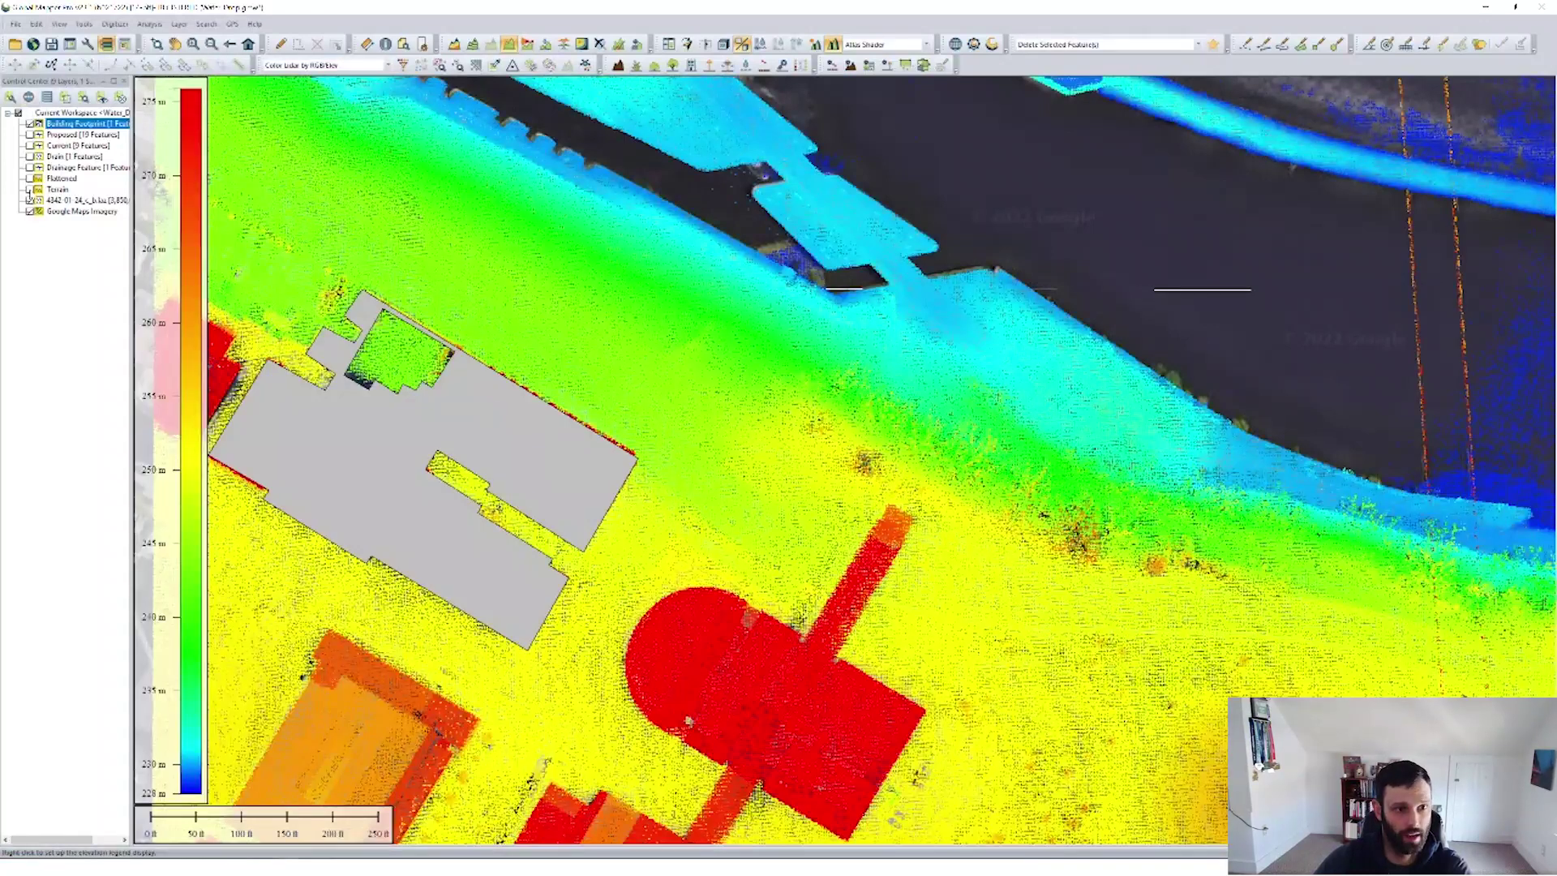
pyautogui.click(30, 199)
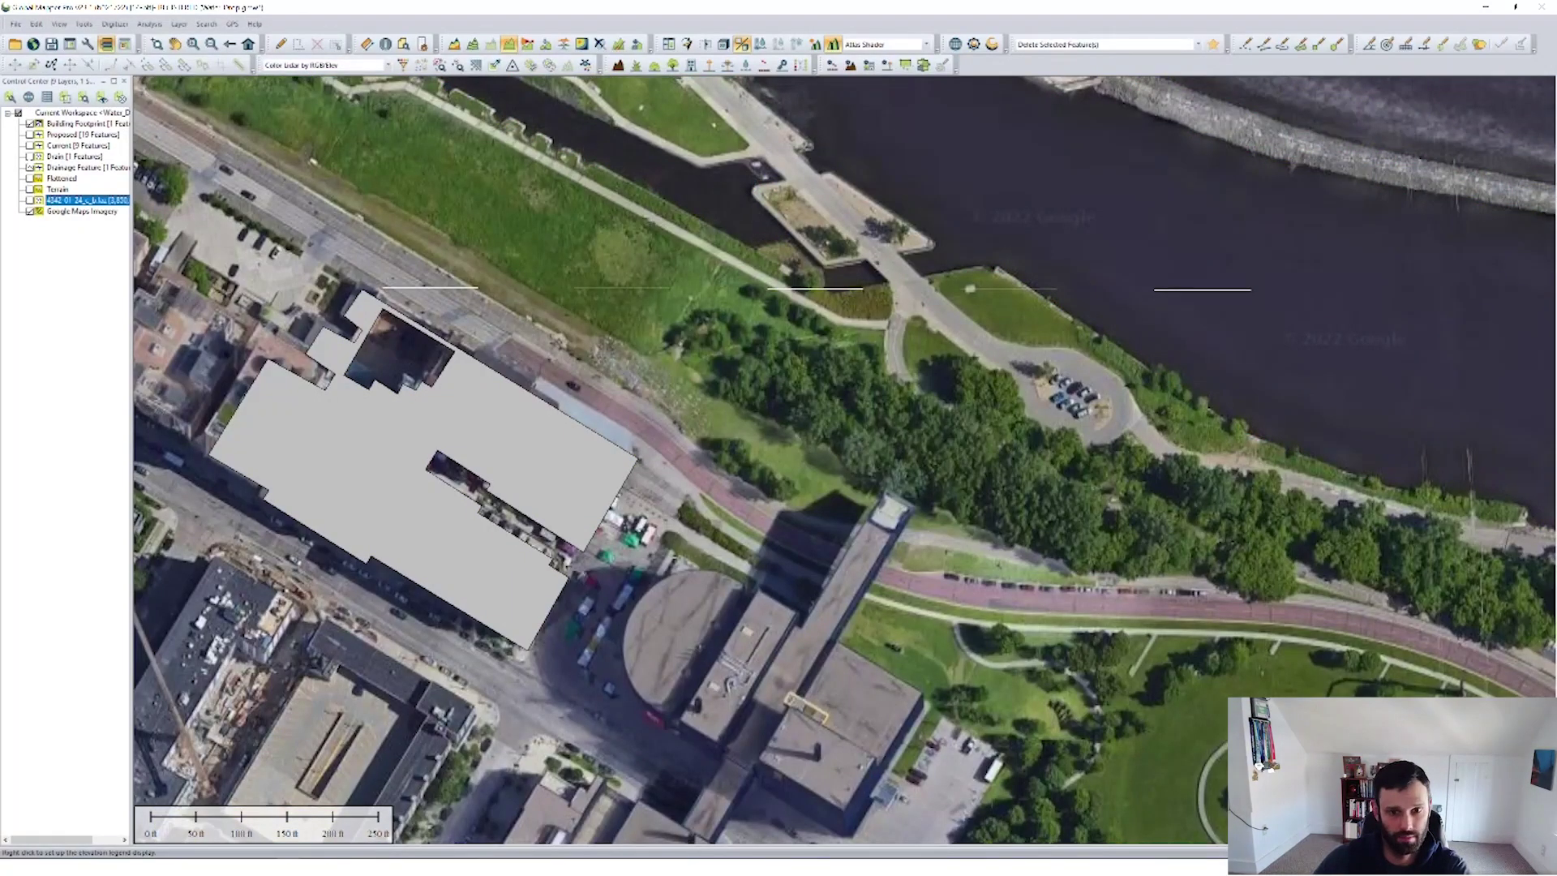
pyautogui.click(33, 157)
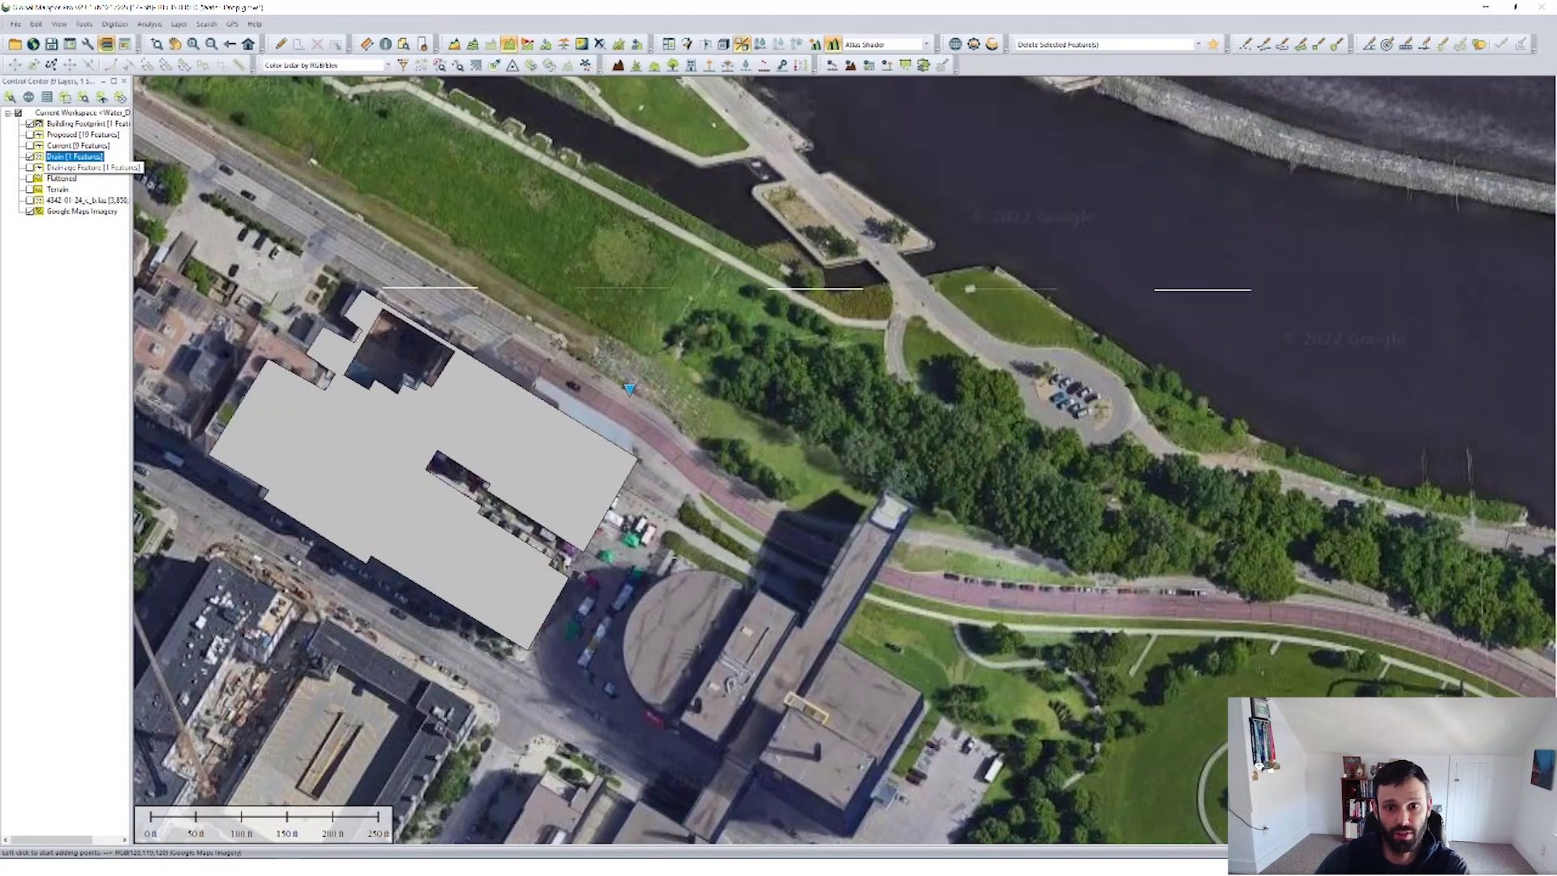
# Step: Turn on the Drainage Feature and Terrain layers in Control Center
pyautogui.click(30, 167)
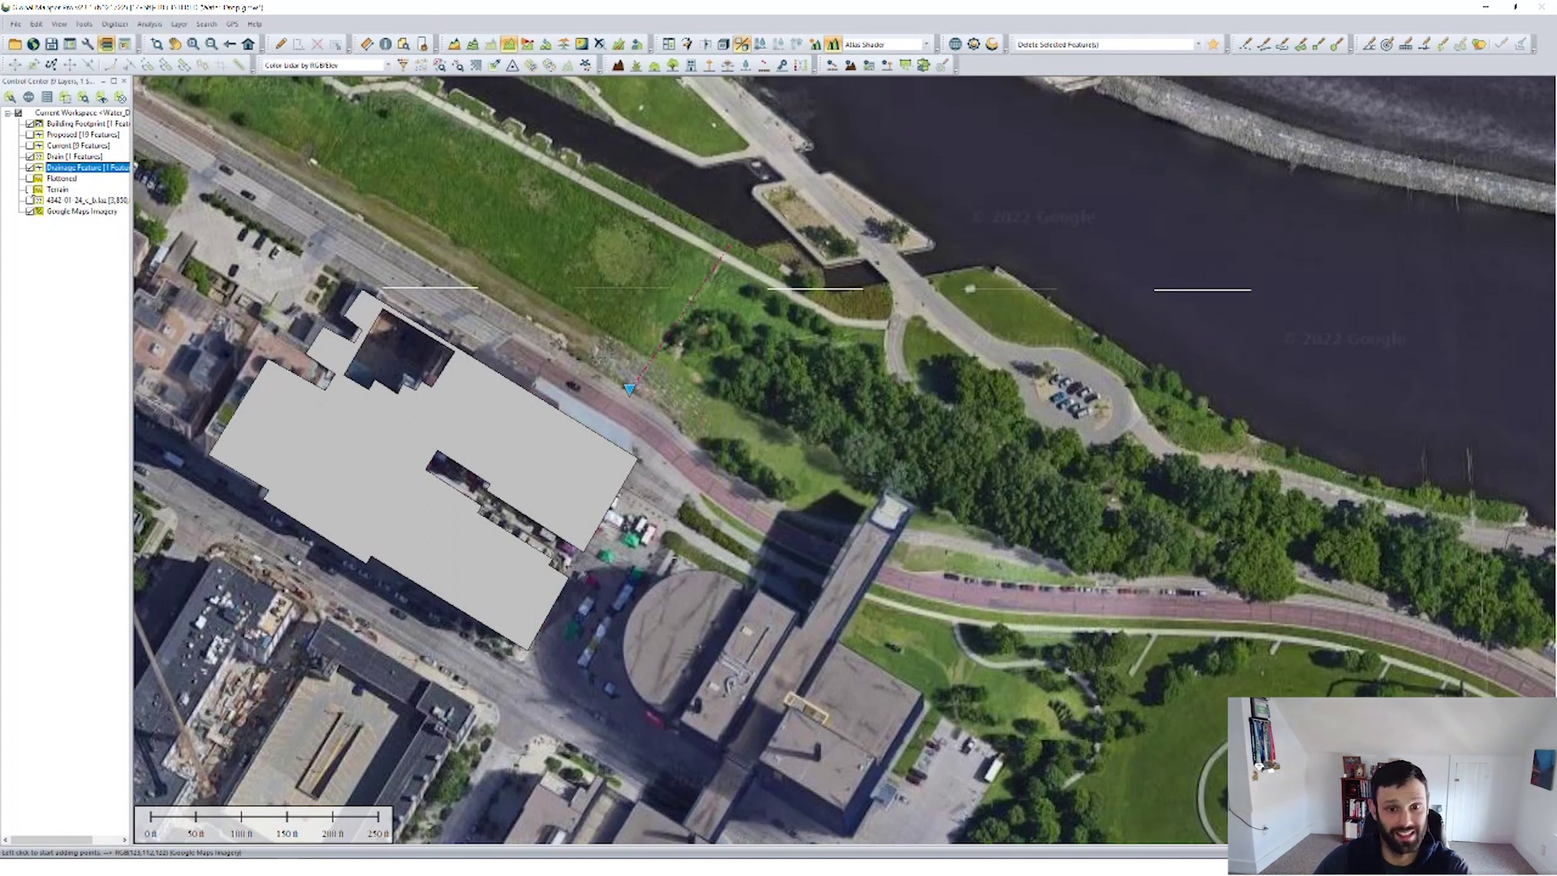
pyautogui.click(29, 189)
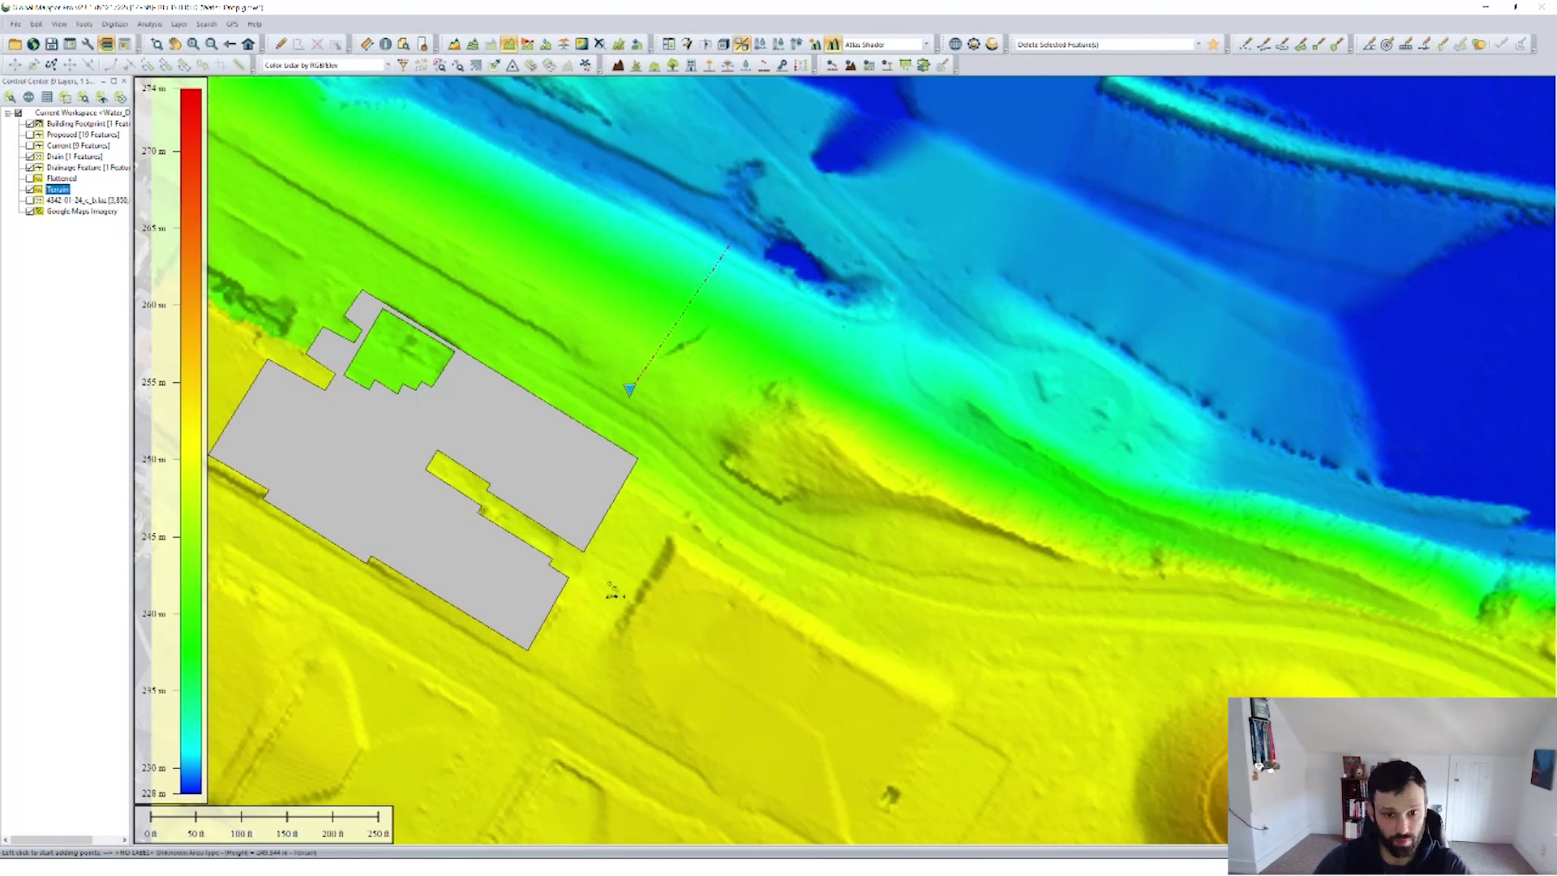
# Step: Finish the digitized flow line, select all Drain features, and bring up Watershed generation options
pyautogui.hotkey('alt', 'd')
pyautogui.doubleClick(730, 243)
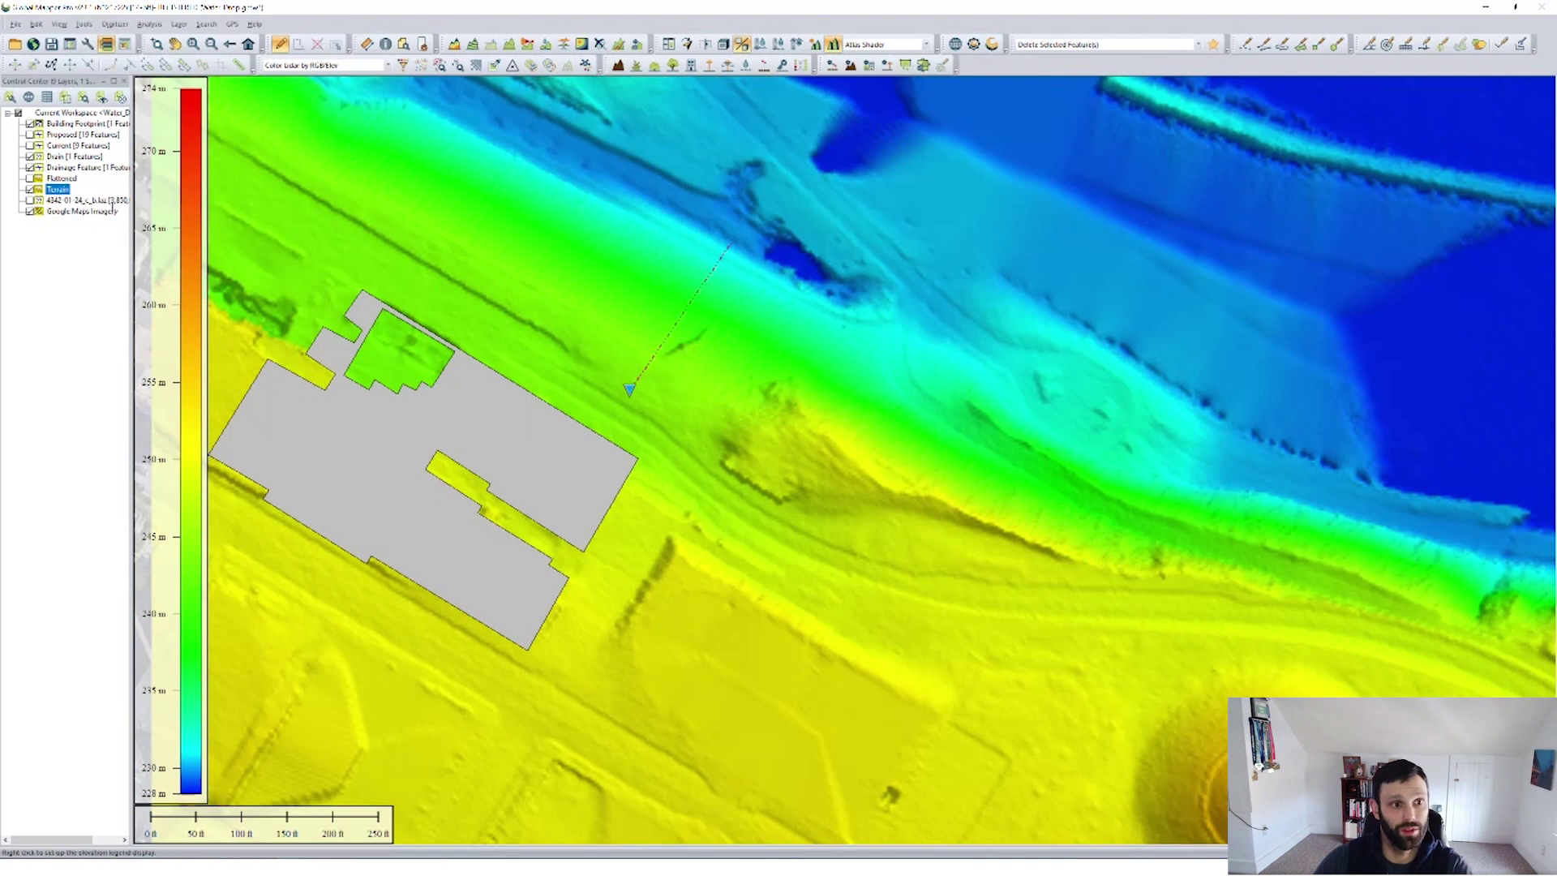
pyautogui.click(74, 156)
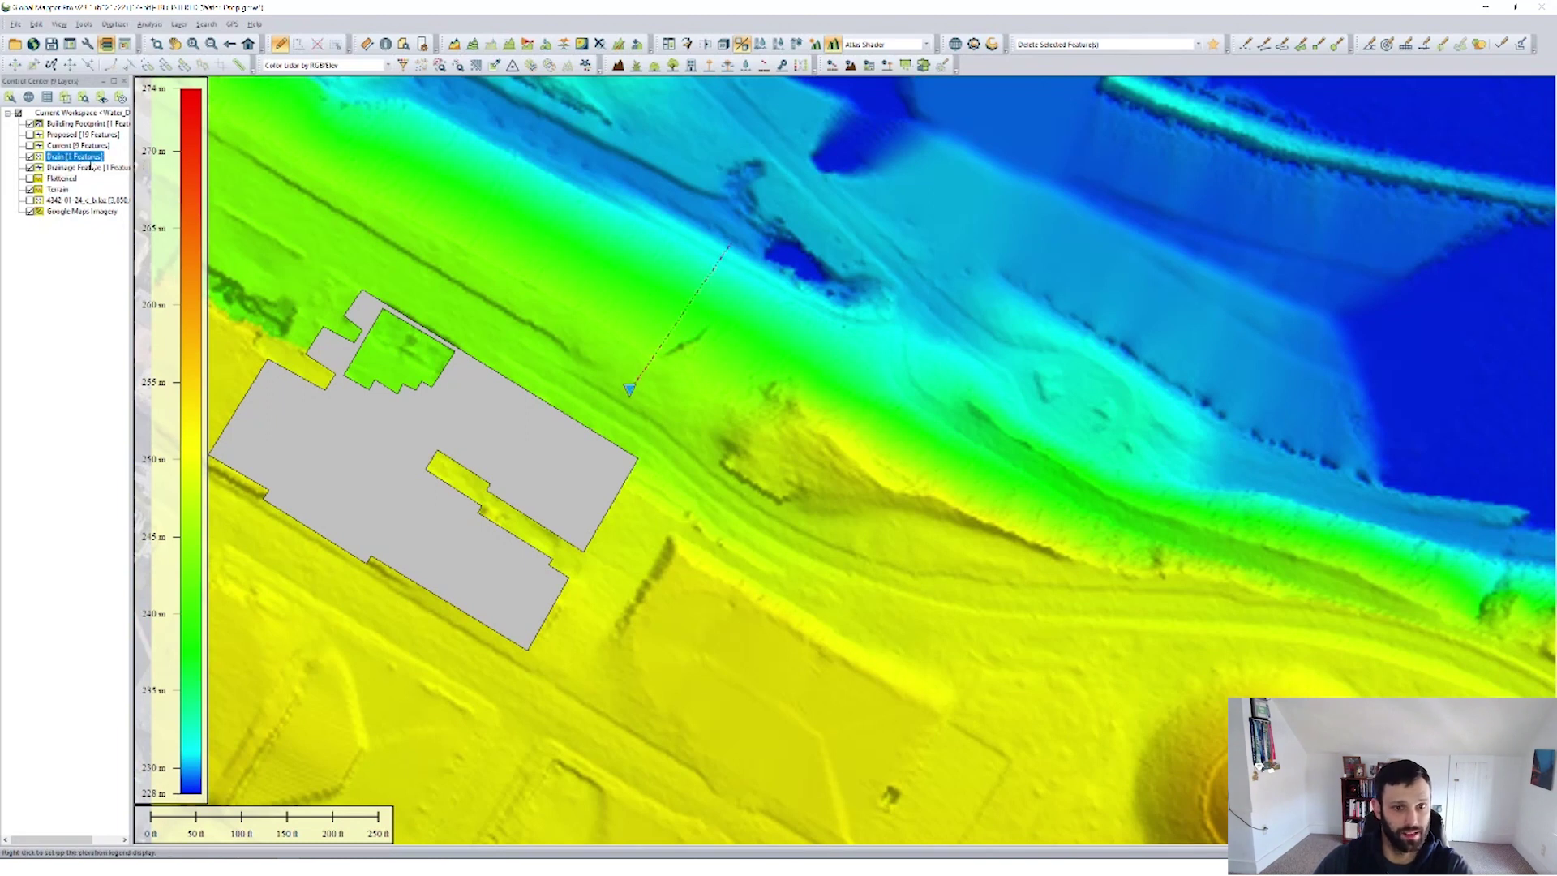
pyautogui.rightClick(91, 159)
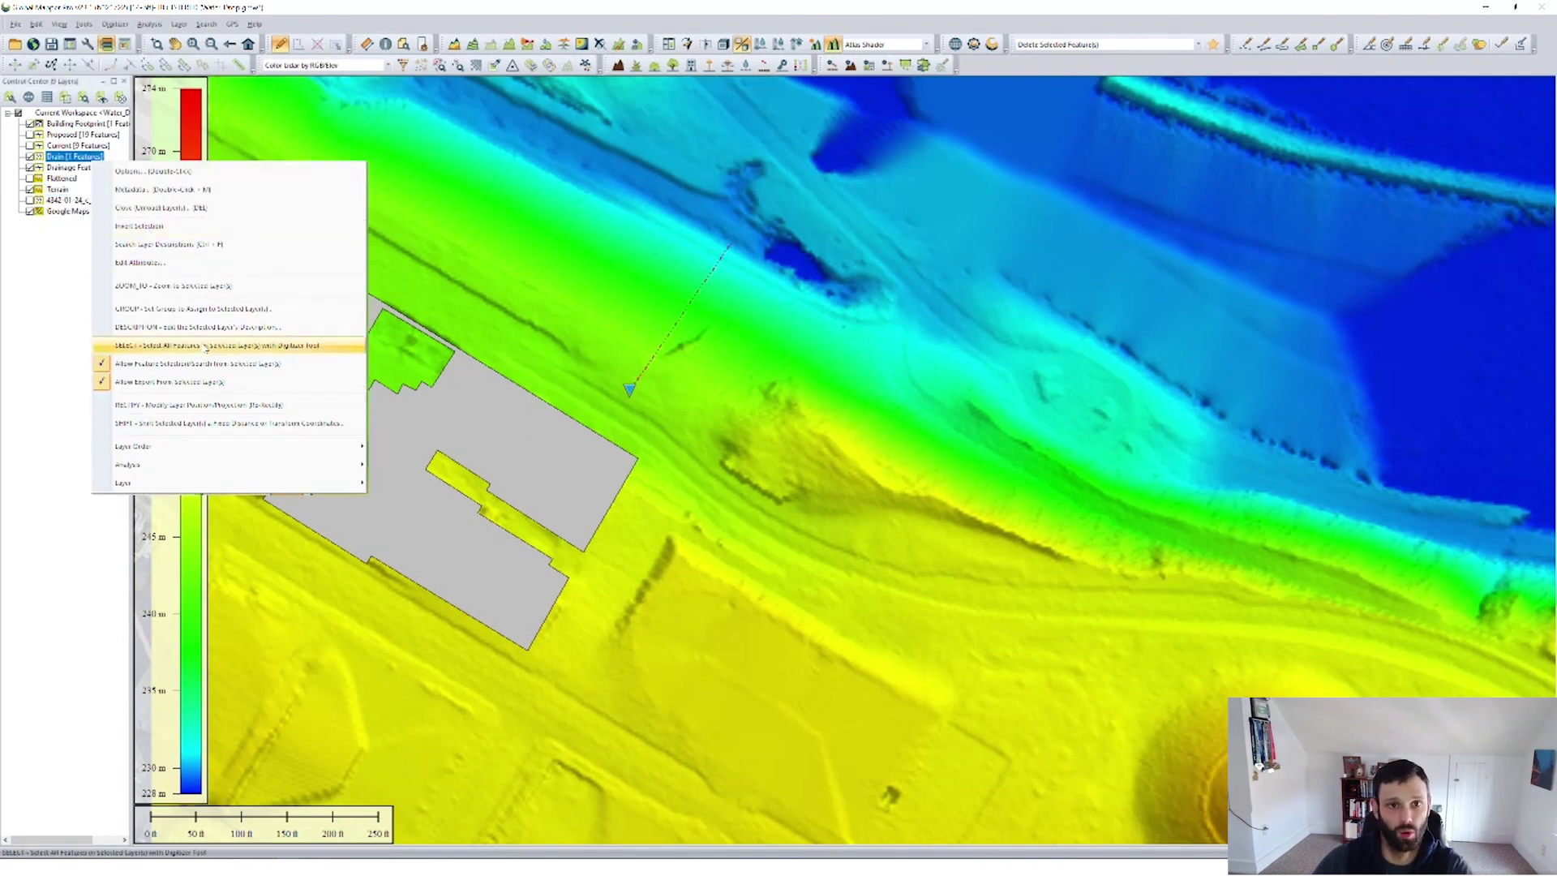
pyautogui.click(266, 347)
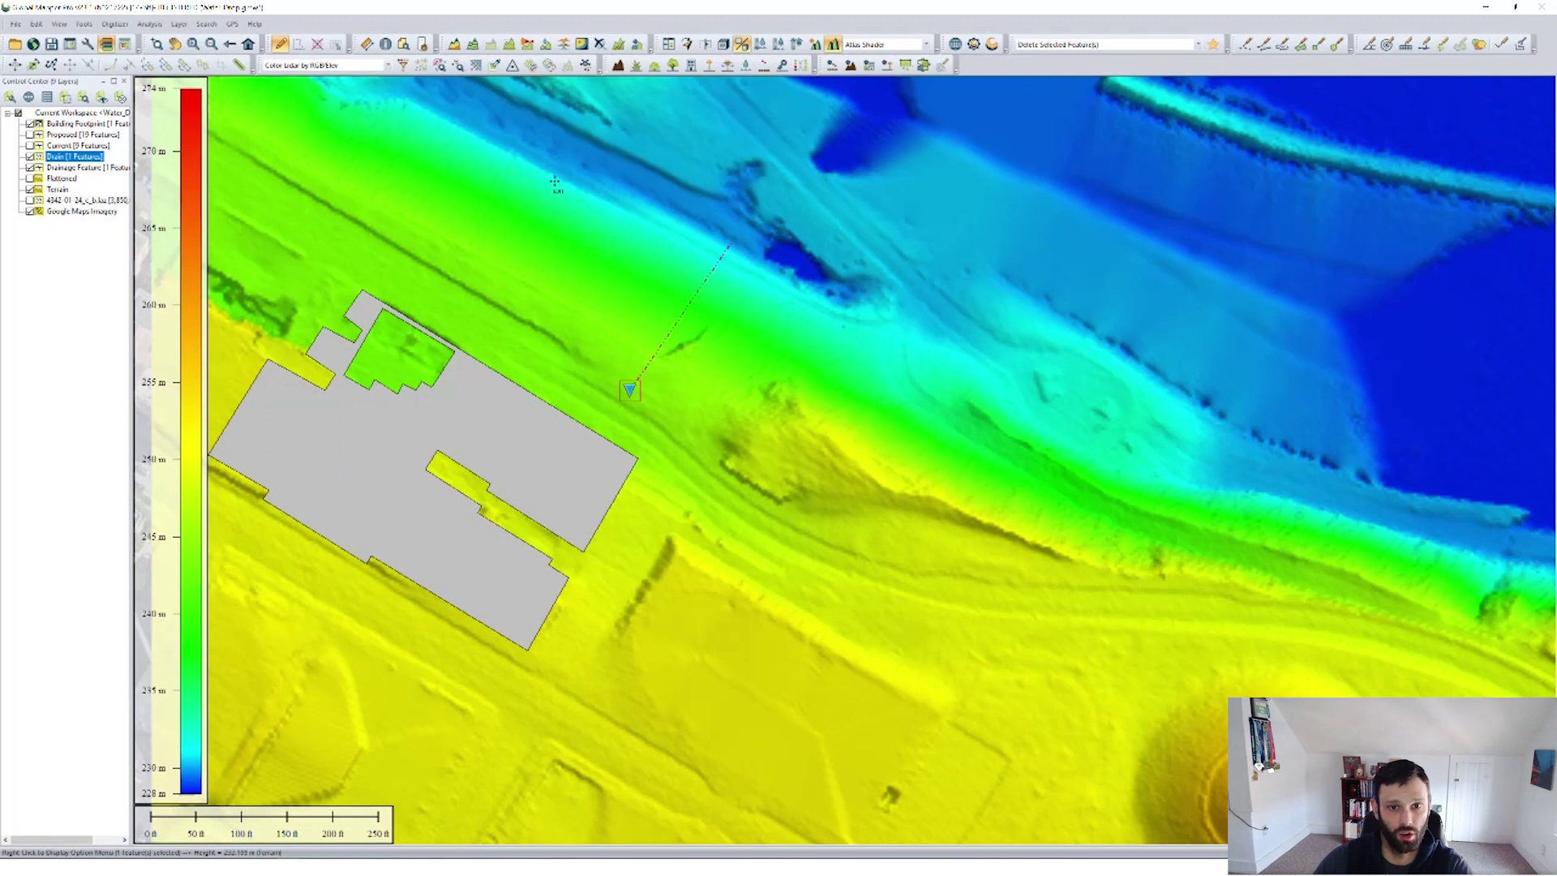
pyautogui.click(545, 44)
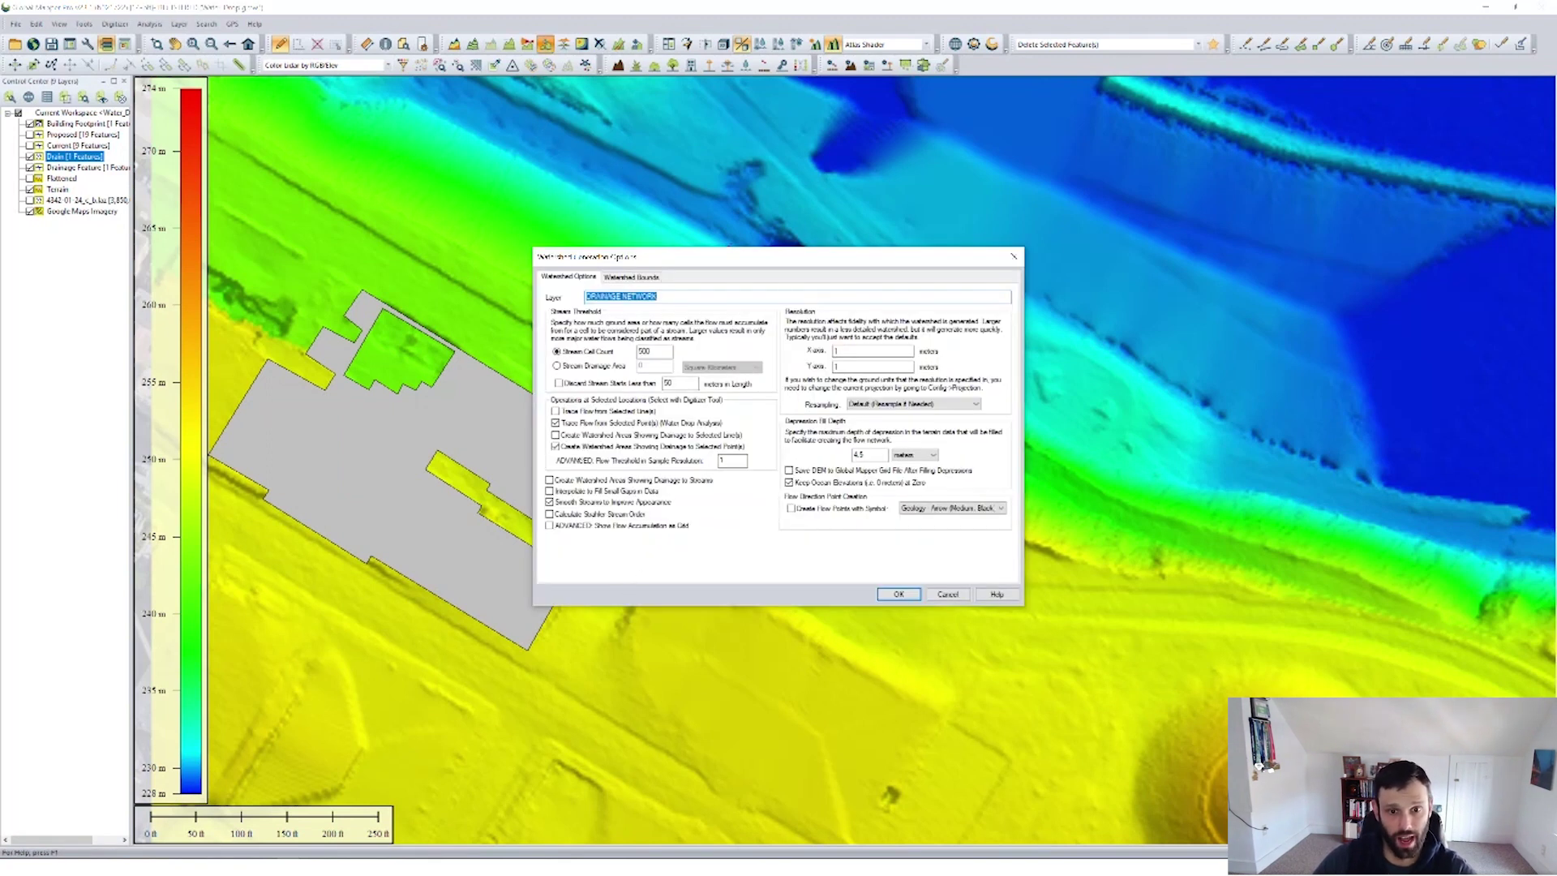
# Step: Untick watershed area creation, move the dialog aside to view the flow line, then cancel
pyautogui.click(554, 447)
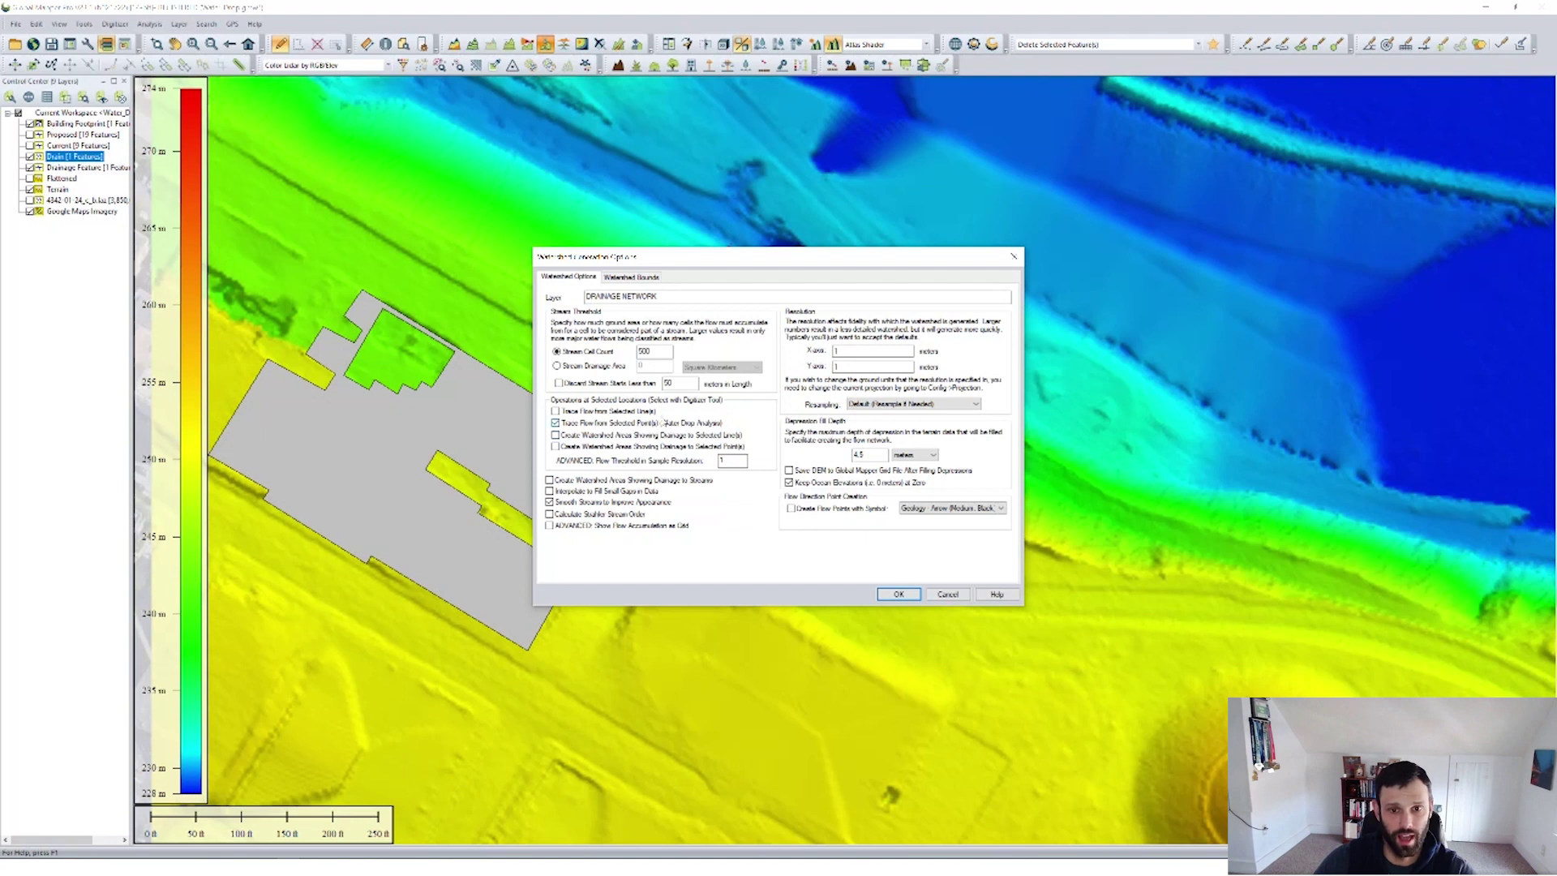
pyautogui.moveTo(747, 266); pyautogui.dragTo(1046, 265)
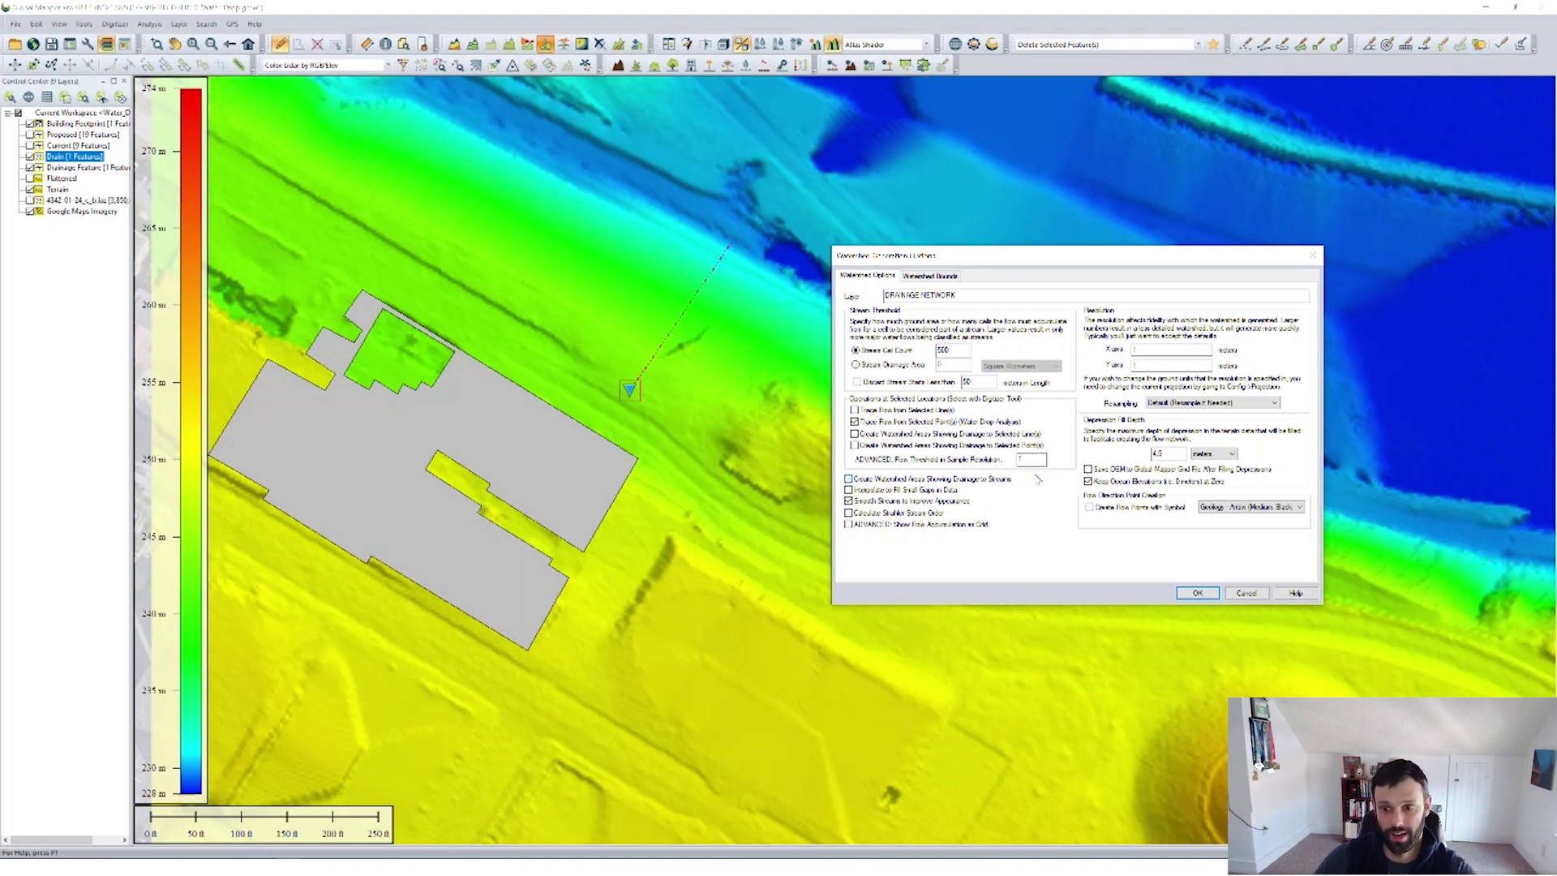
pyautogui.click(1246, 594)
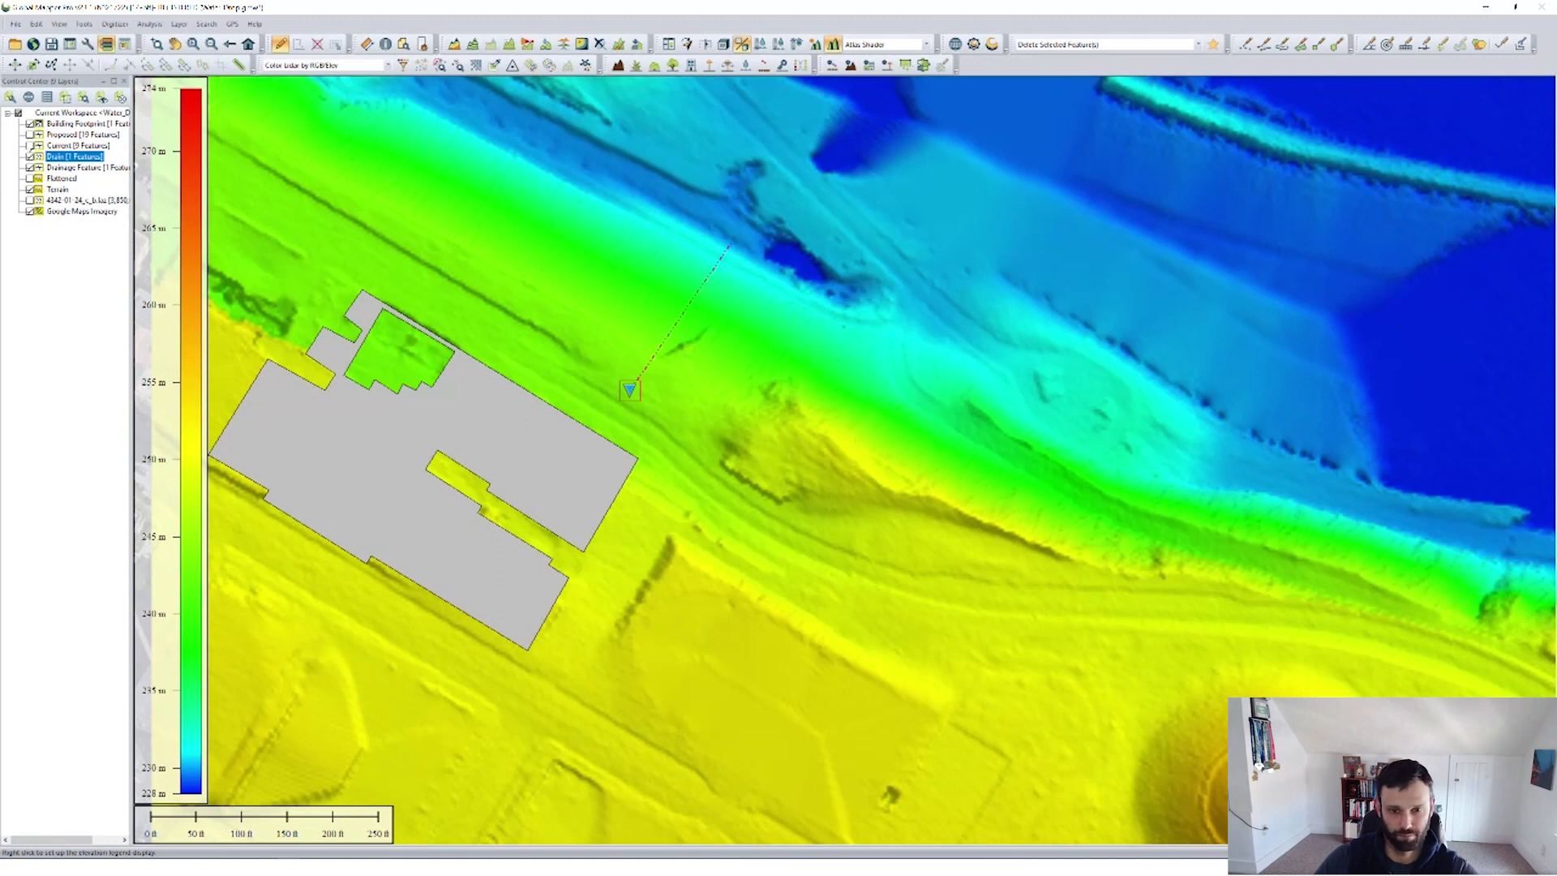
# Step: Toggle the Current flow path layer on and off, then inspect the dashed flow line's feature info
pyautogui.click(78, 145)
pyautogui.click(29, 146)
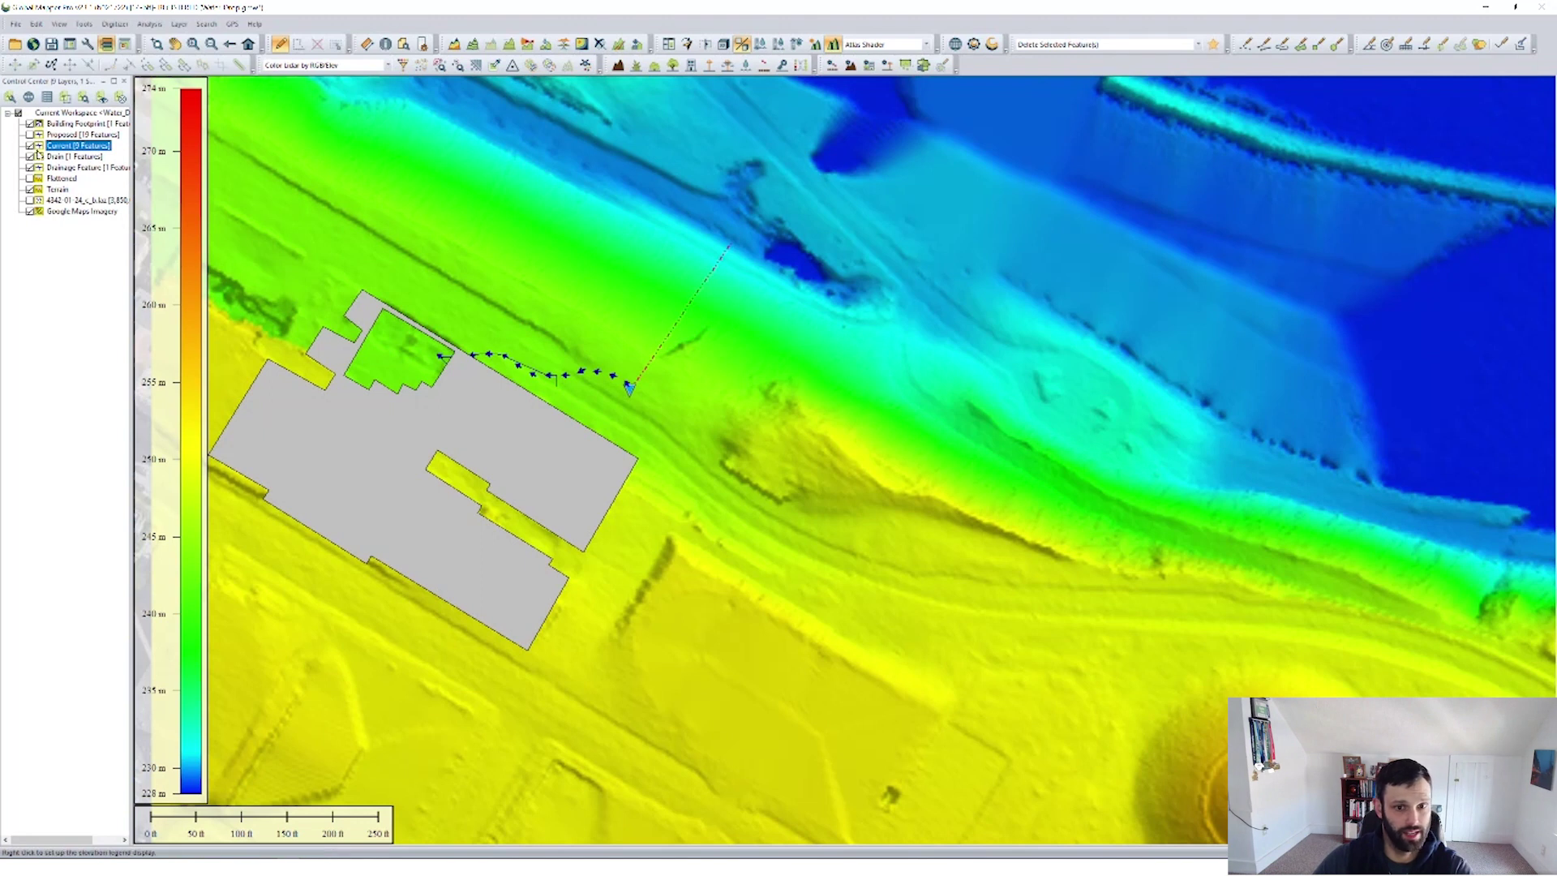
pyautogui.click(30, 145)
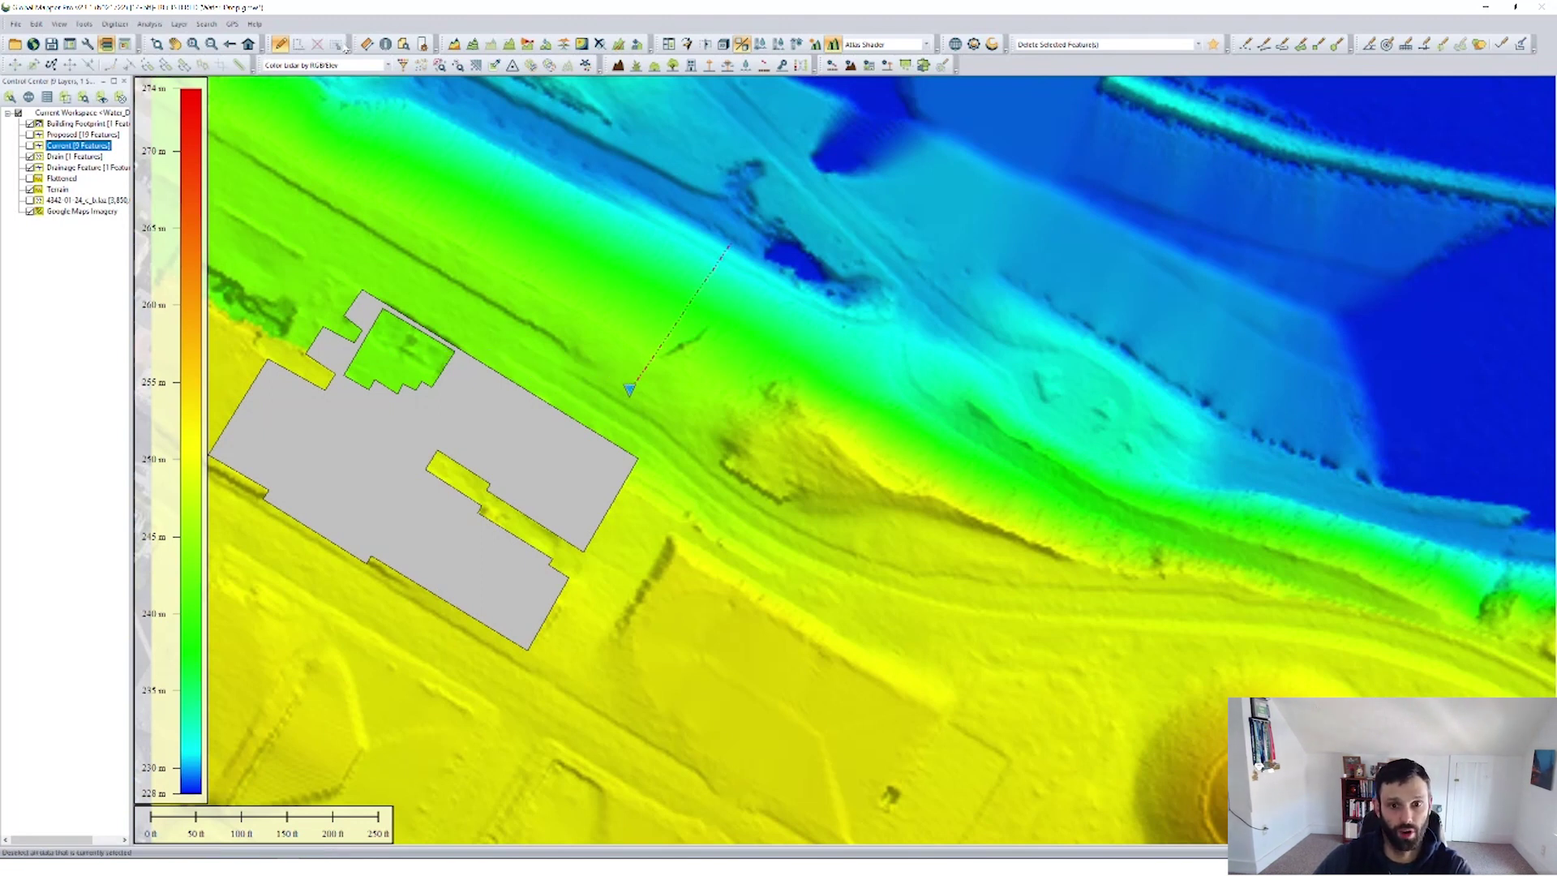
pyautogui.click(386, 45)
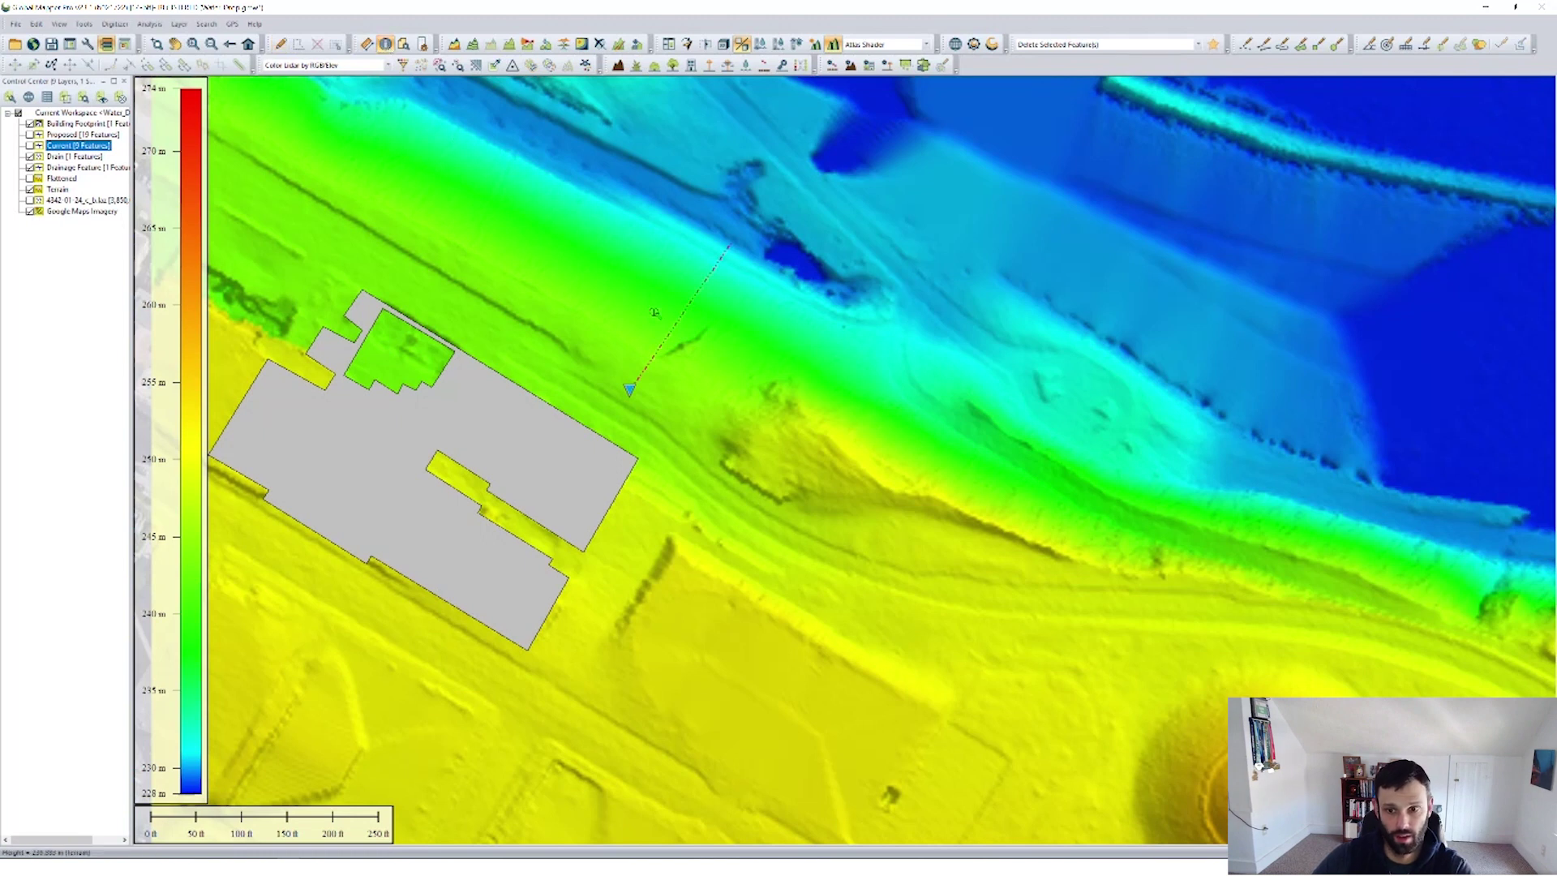
pyautogui.click(671, 344)
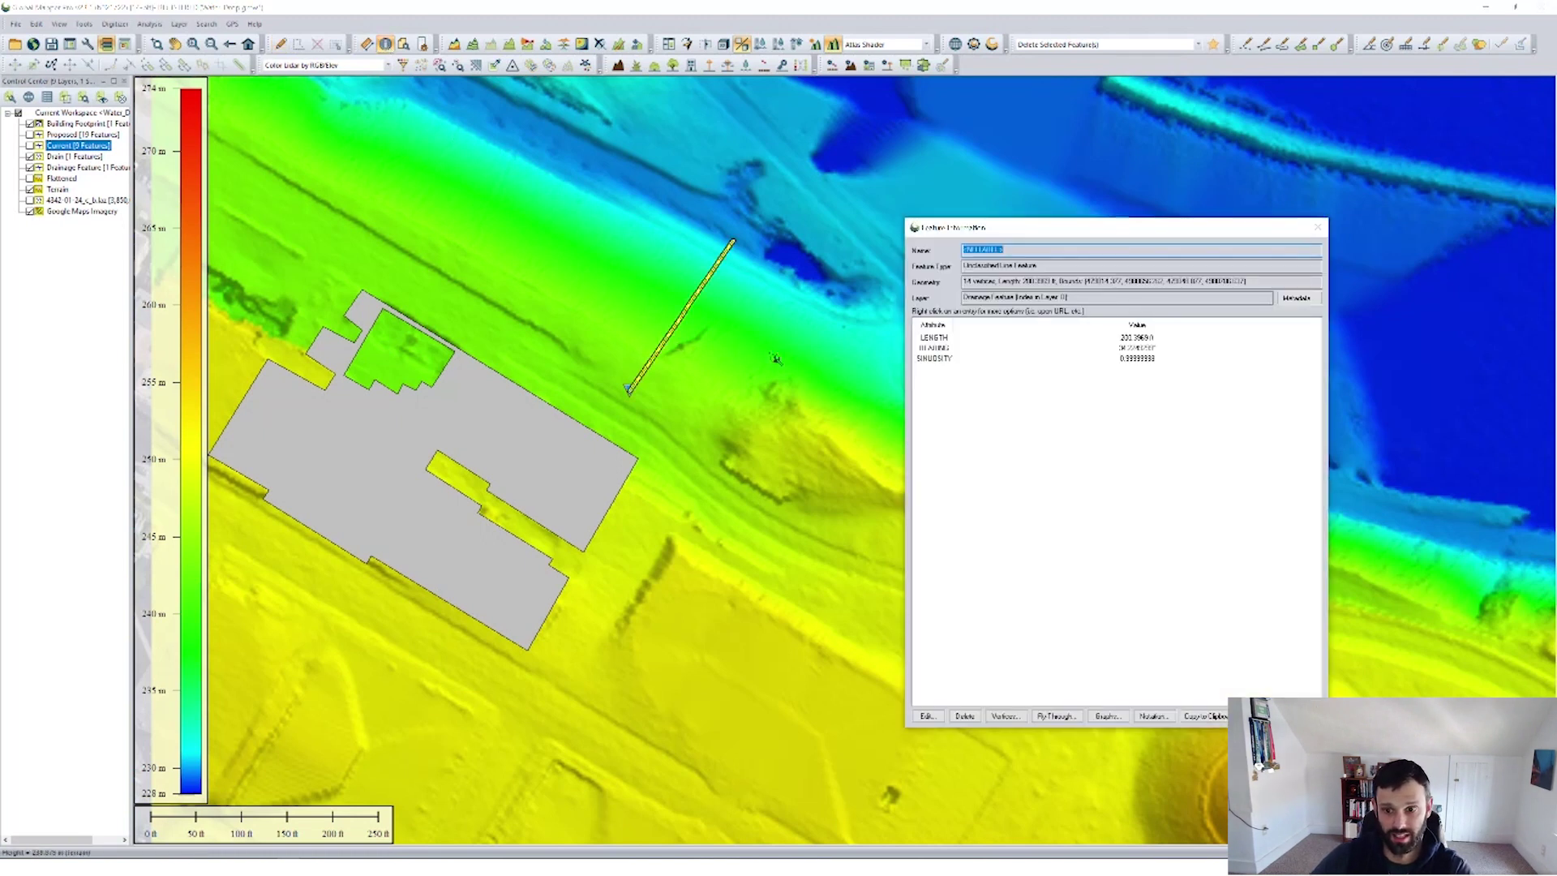
# Step: Review the flow line's 14 vertex elevations and slopes, then close Feature Information
pyautogui.click(1006, 717)
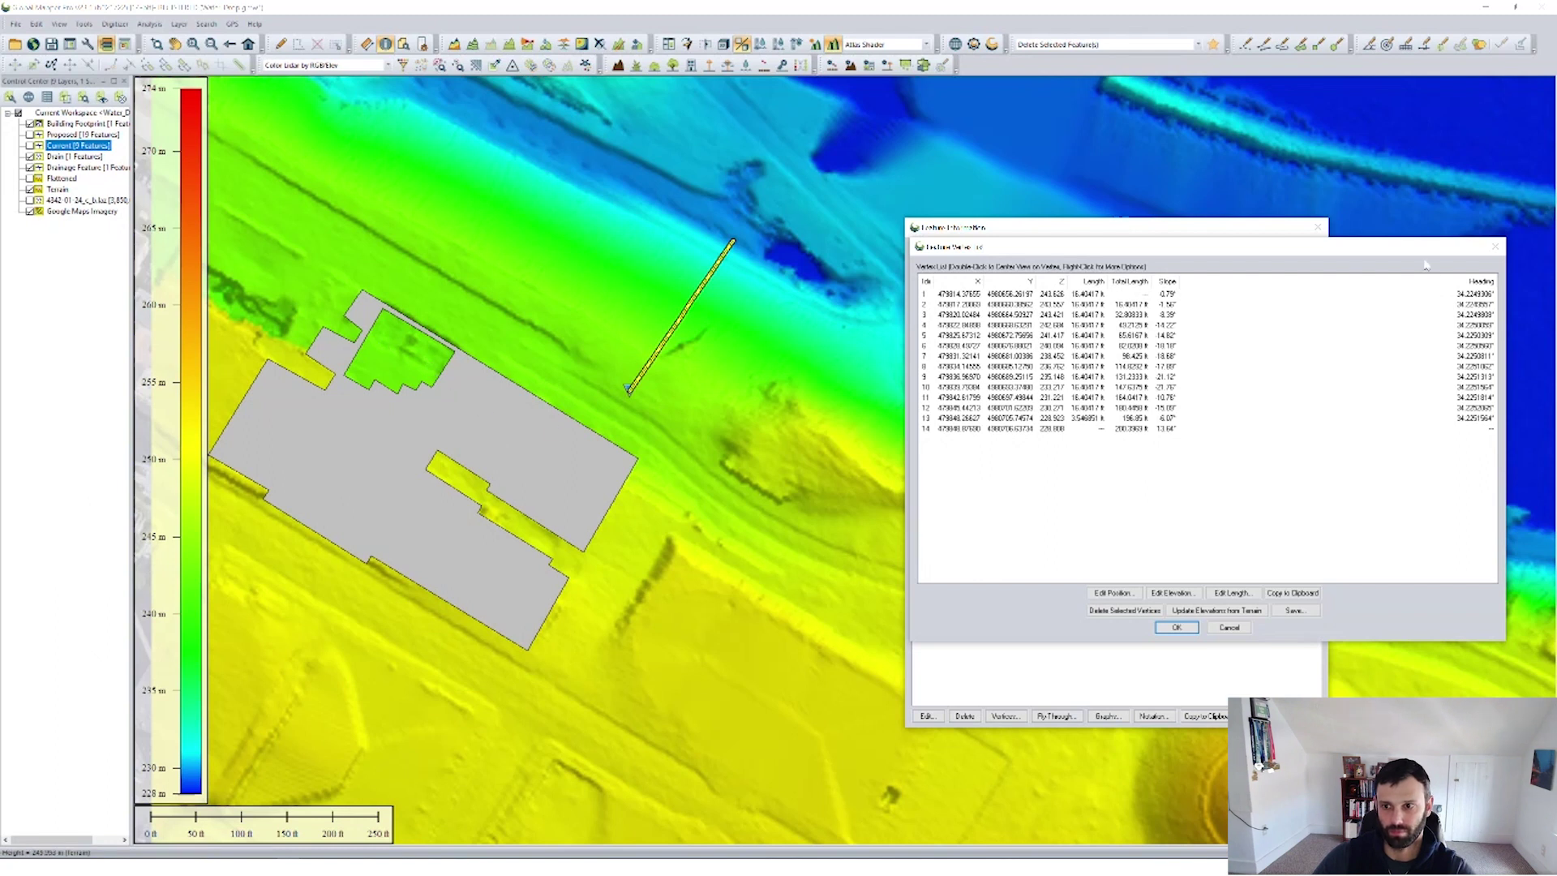
pyautogui.click(1494, 247)
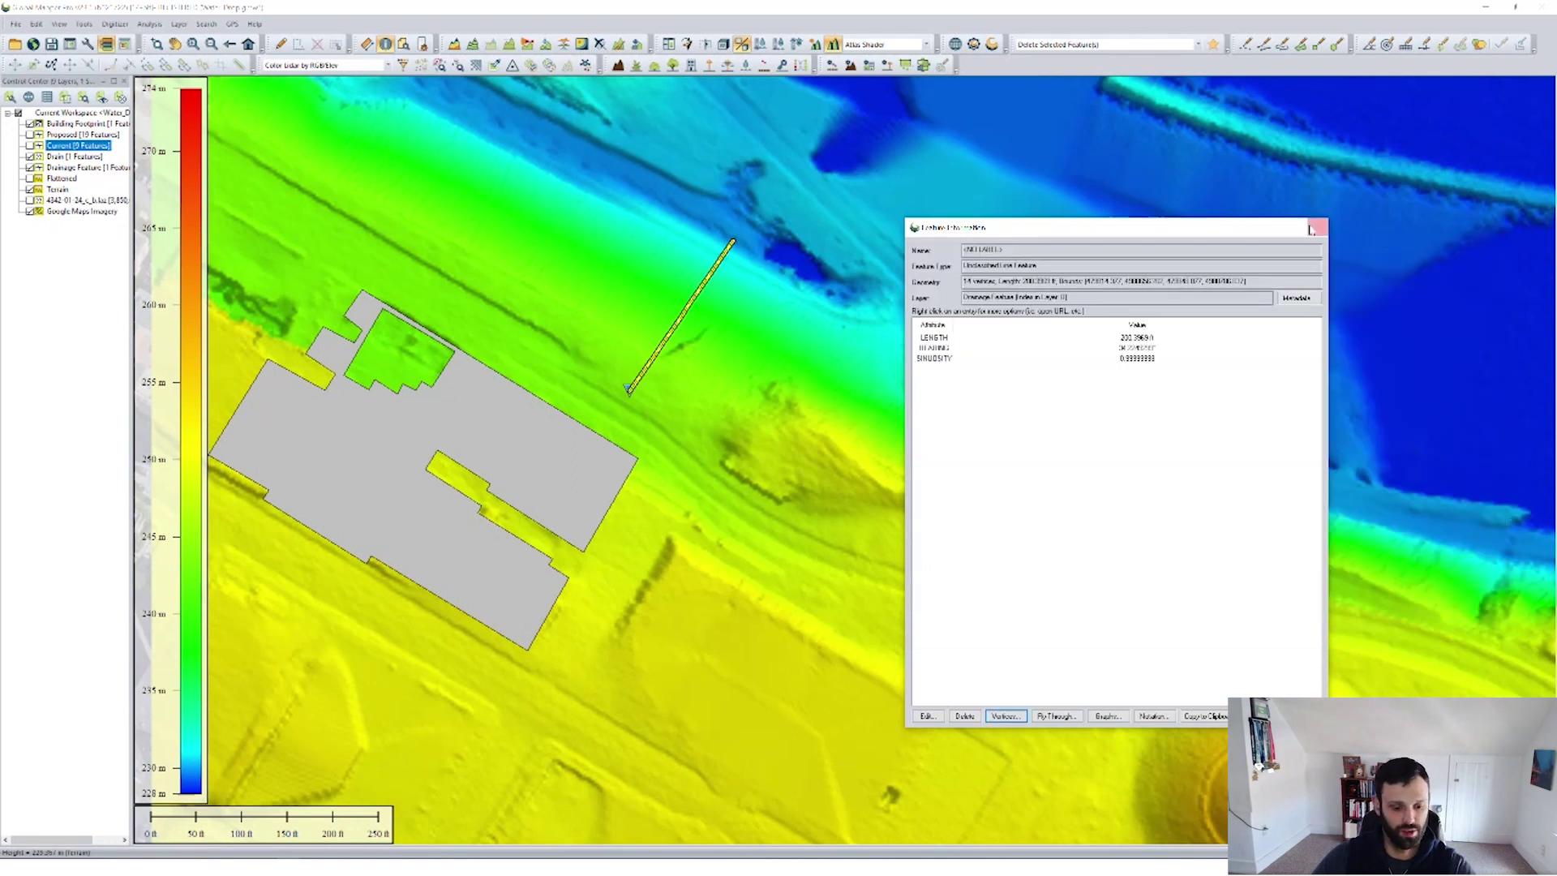
pyautogui.click(1314, 229)
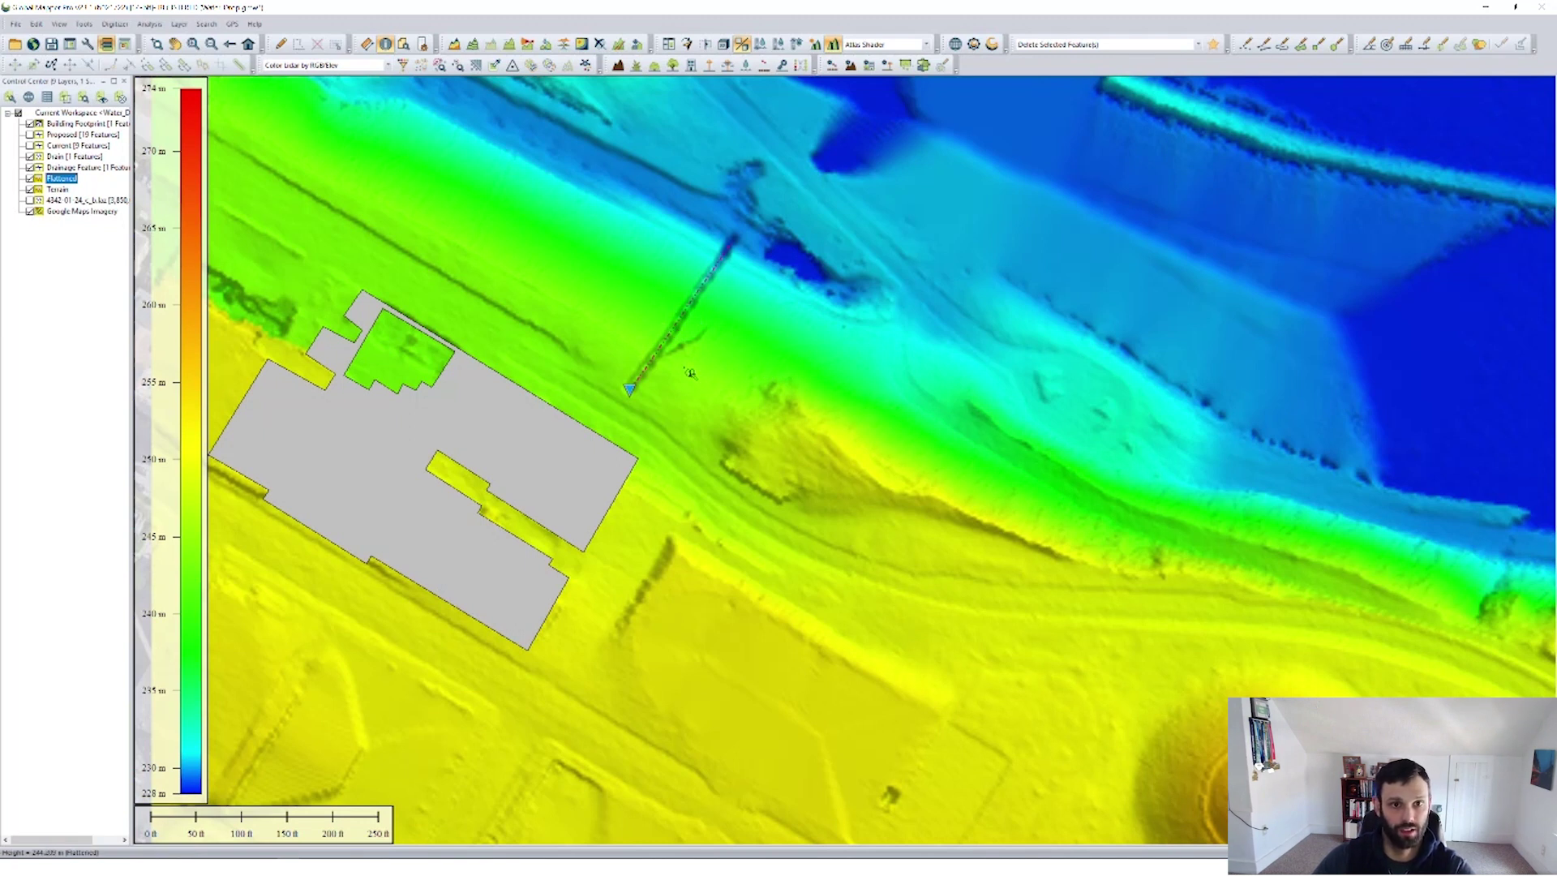
# Step: Draw a profile line across the flow path near the drain and dock the Terrain/Flattened profile below
pyautogui.click(472, 45)
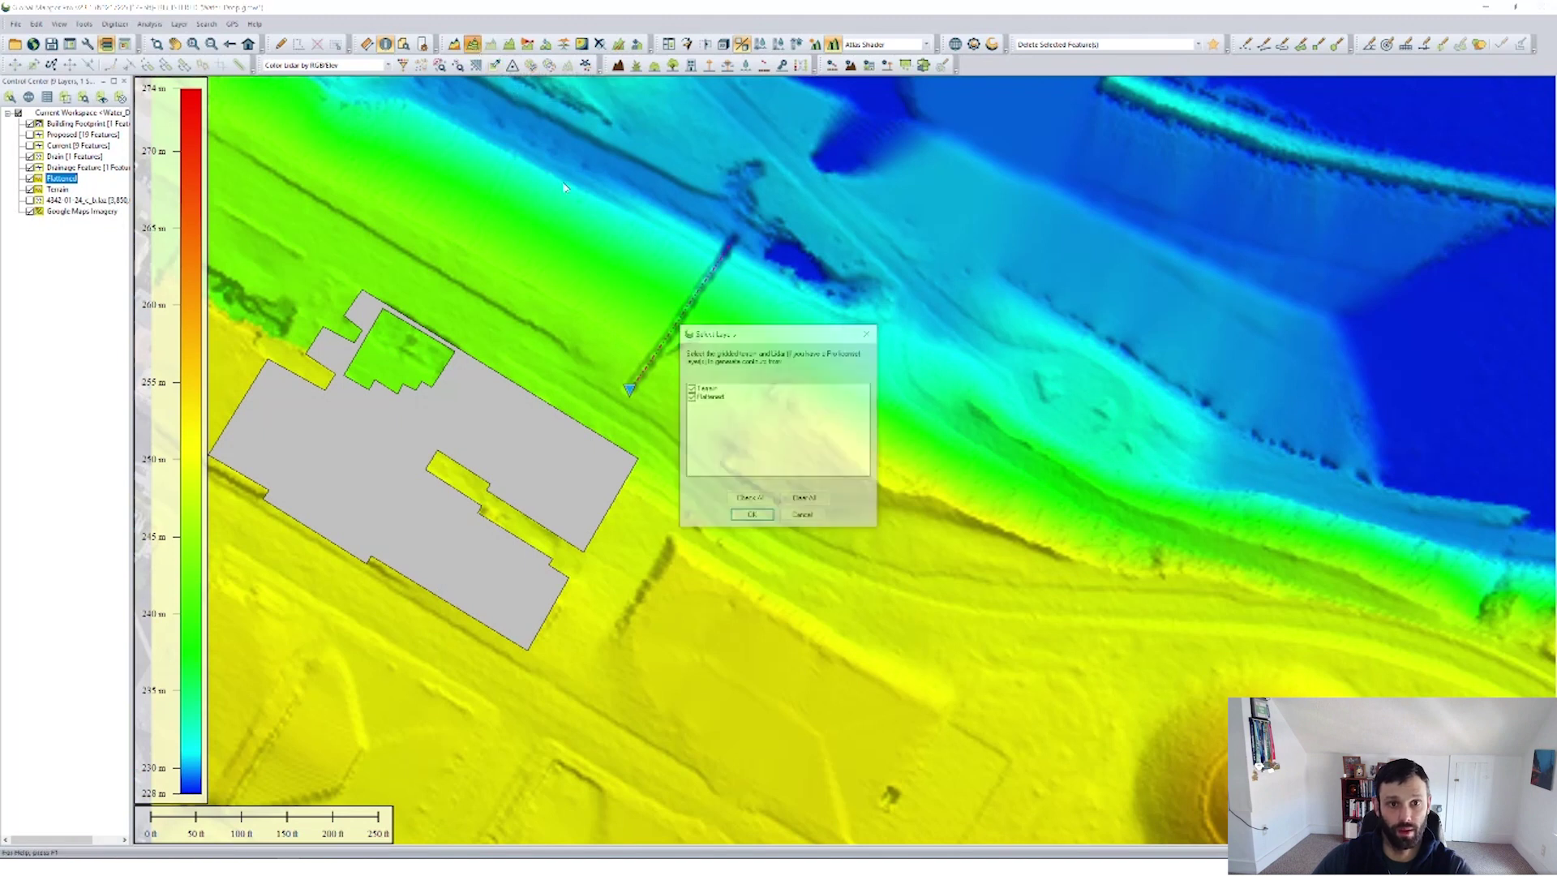
pyautogui.click(868, 333)
pyautogui.moveTo(613, 293); pyautogui.dragTo(762, 357)
pyautogui.moveTo(670, 504); pyautogui.dragTo(844, 482)
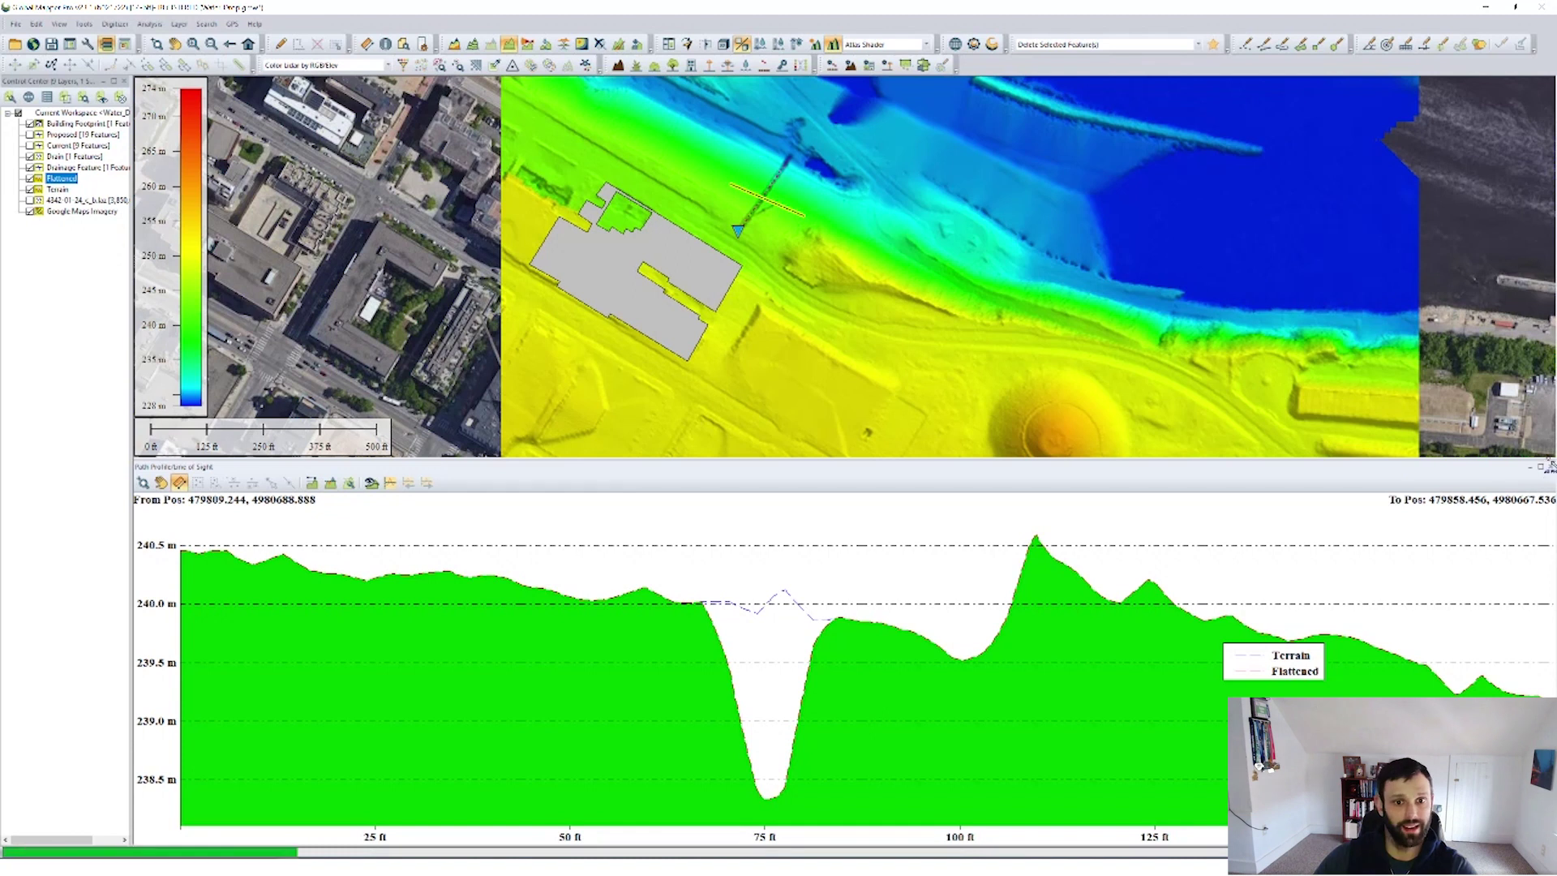
# Step: Close the elevation profile panel and zoom back in on the drain area
pyautogui.click(1550, 466)
pyautogui.scroll(2, 754, 450)
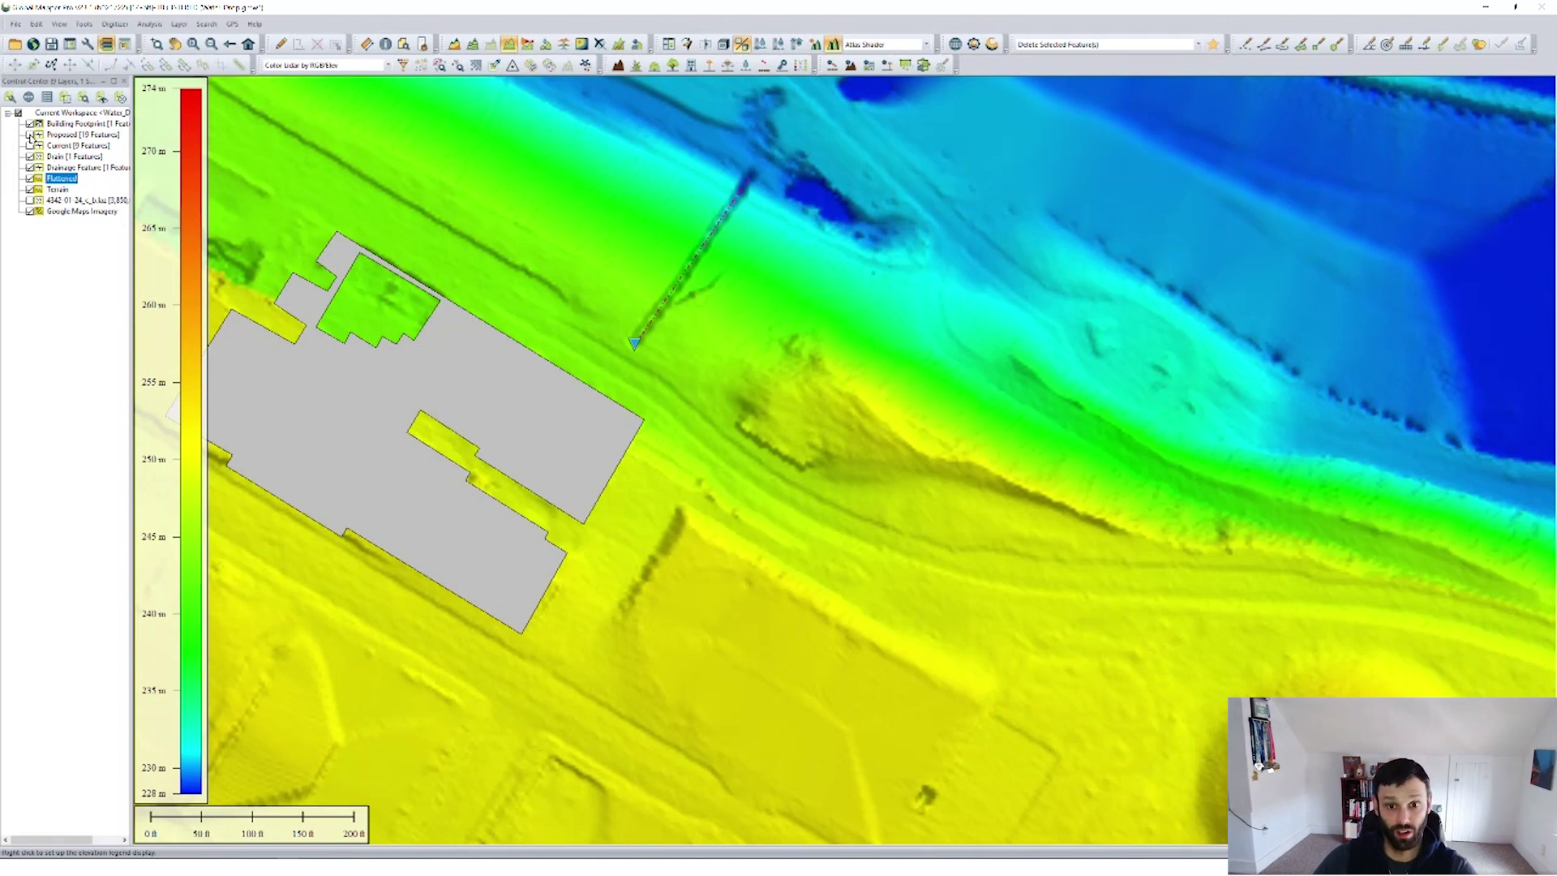
# Step: Turn on the Proposed layer and follow its dotted flow path from the drain to the river
pyautogui.click(73, 135)
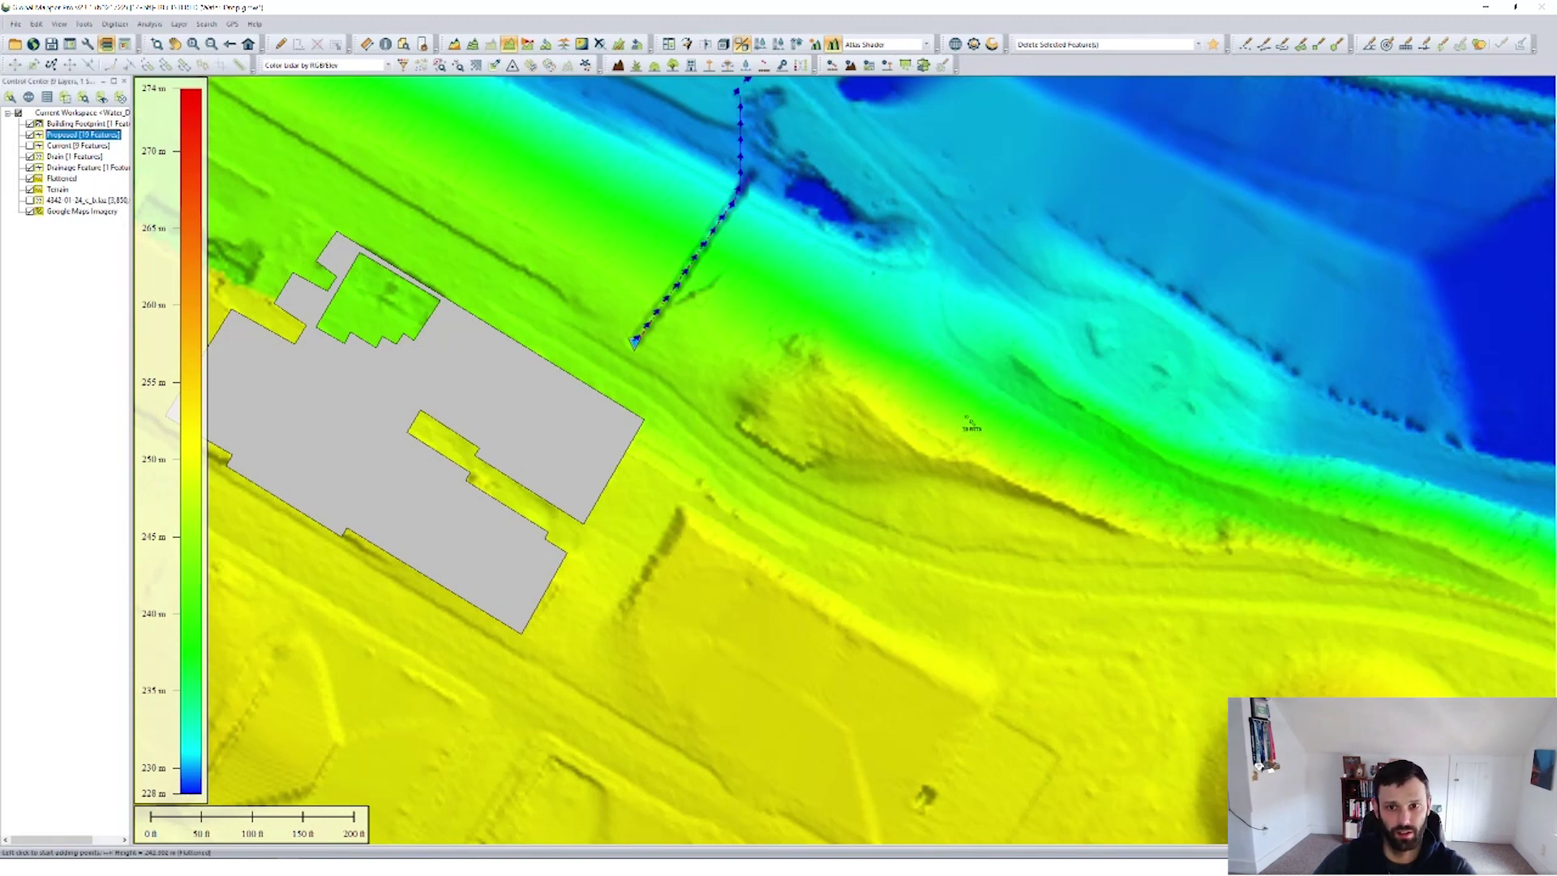
pyautogui.scroll(-1, 960, 415)
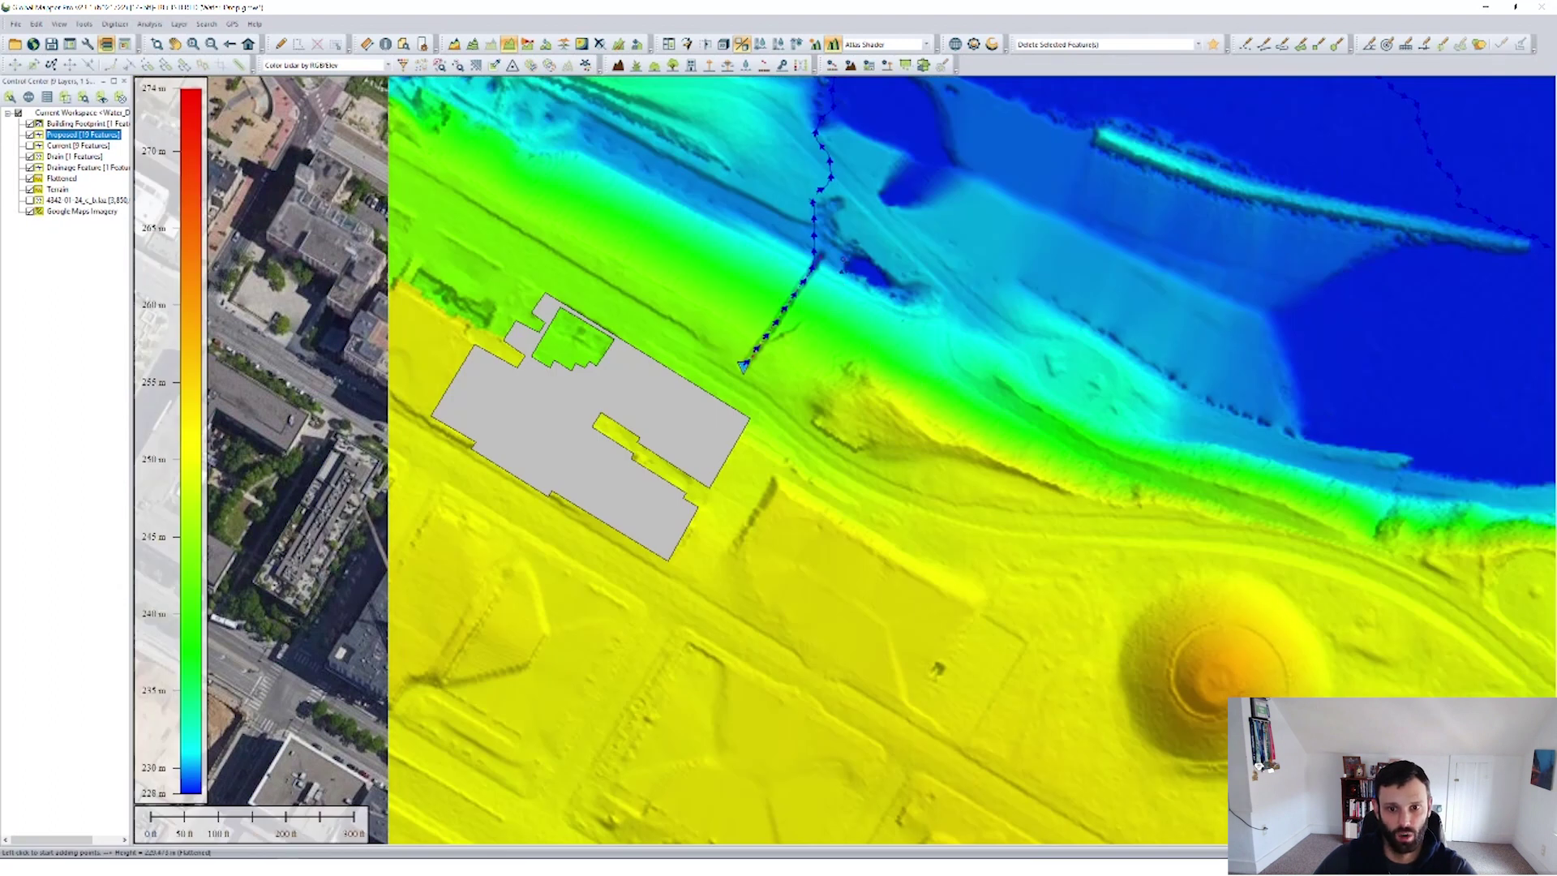
pyautogui.moveTo(743, 365); pyautogui.dragTo(696, 433)
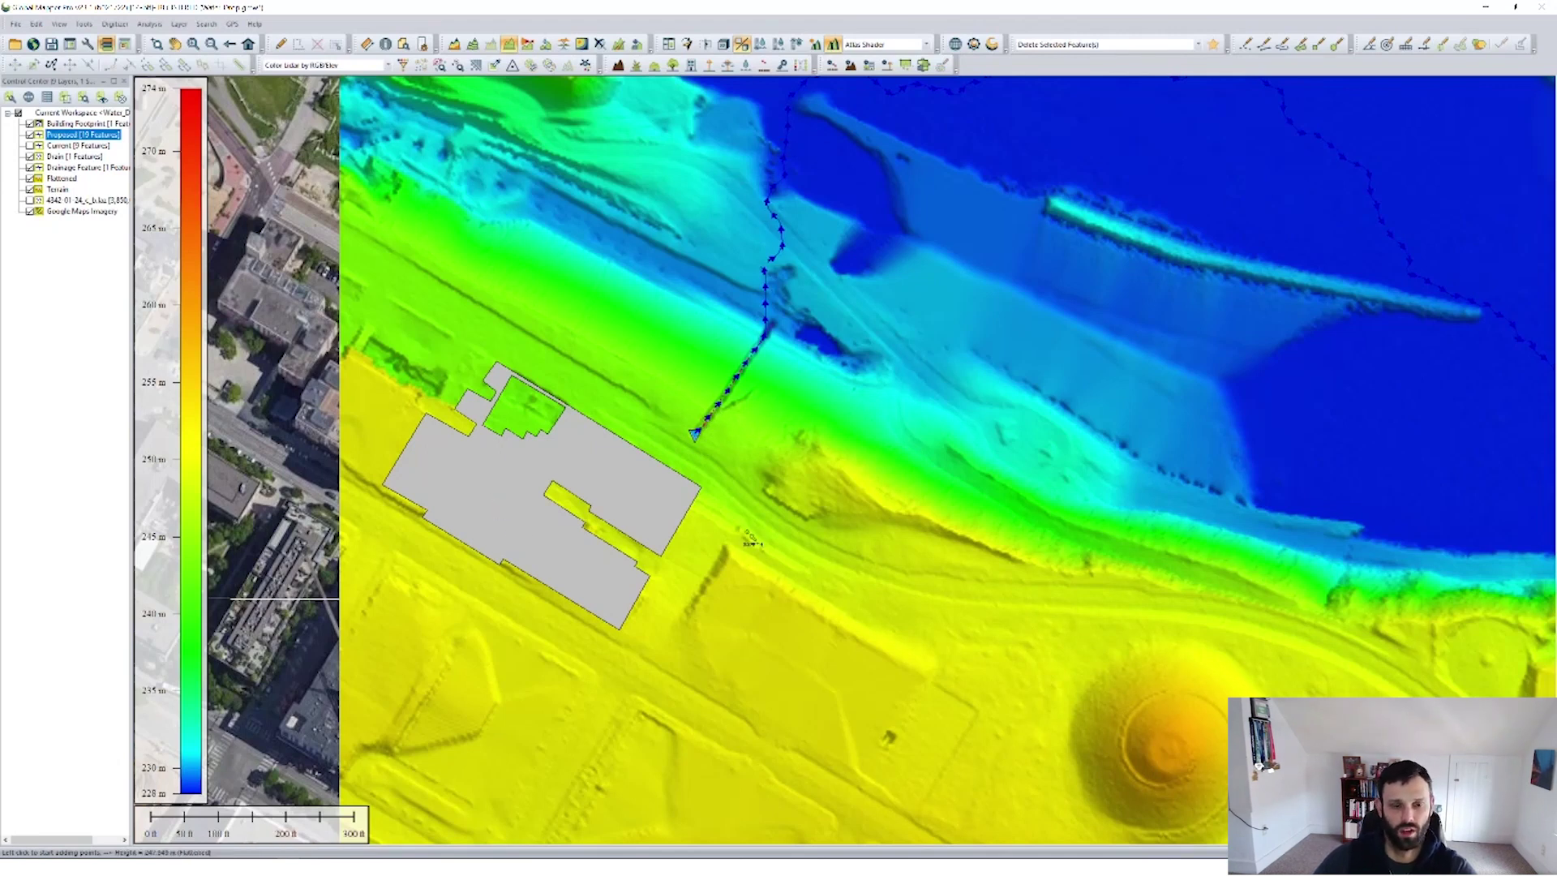
pyautogui.scroll(1, 782, 336)
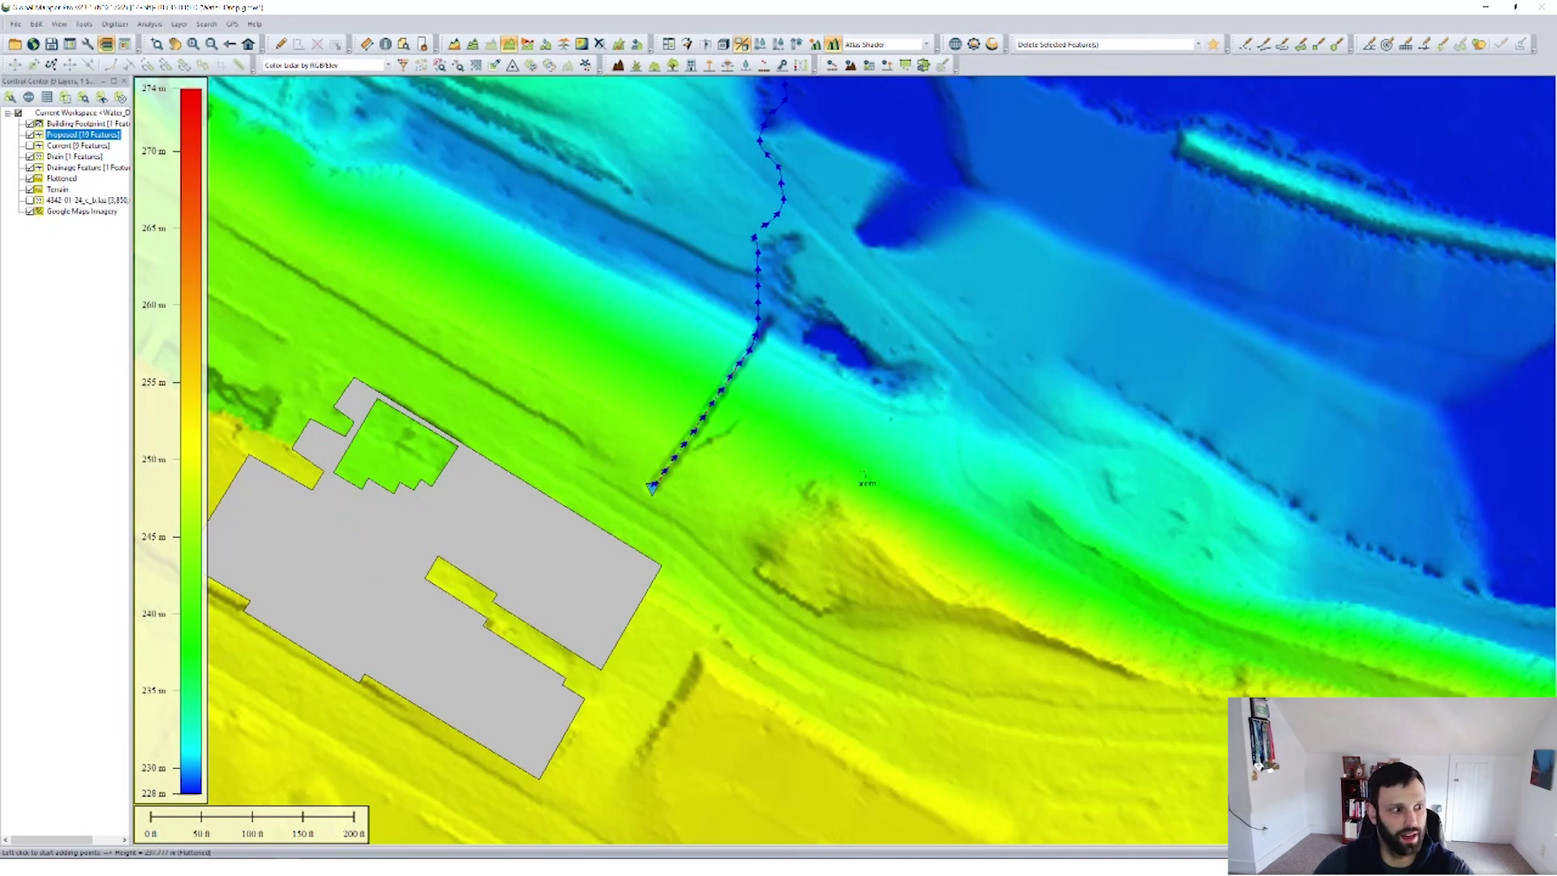